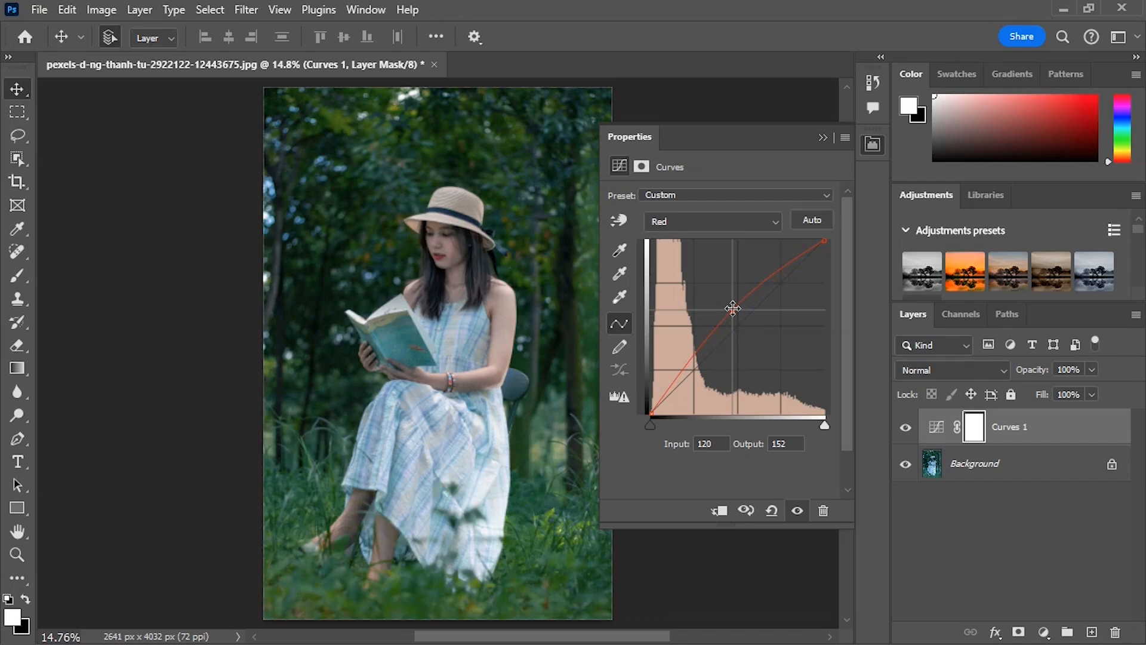
- Brighten the image by raising the midtones of the RGB curve to input 111, output 147
{"action": "left_click", "coordinate": [704, 227]}
{"action": "left_click", "coordinate": [706, 238]}
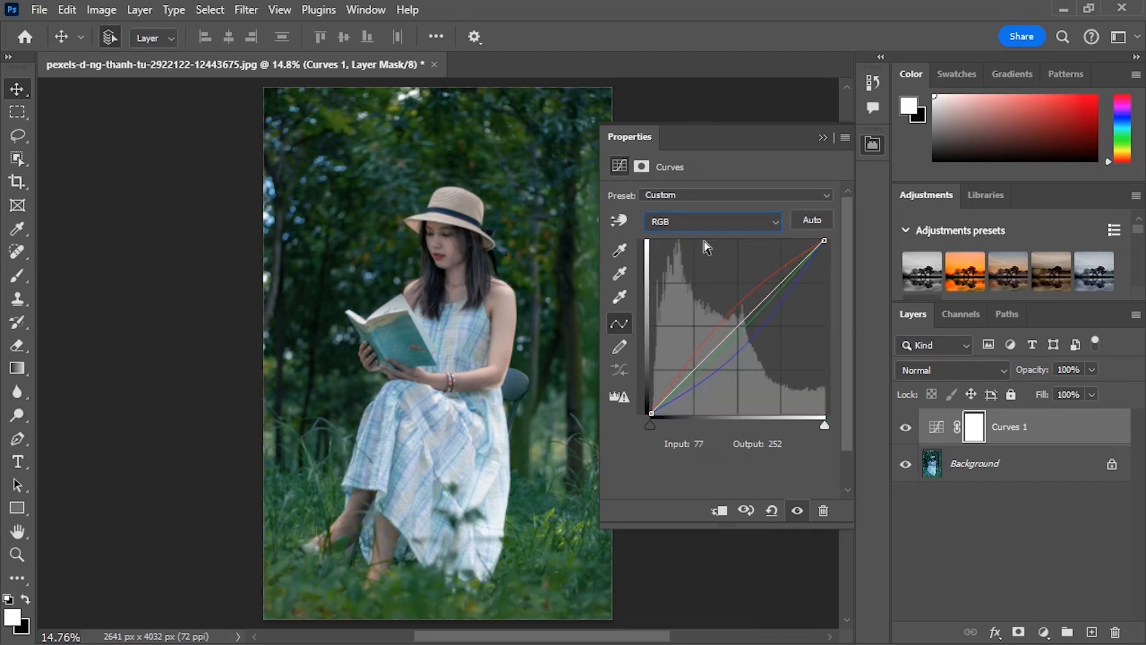
{"action": "left_click_drag", "start_coordinate": [731, 334], "coordinate": [727, 314]}
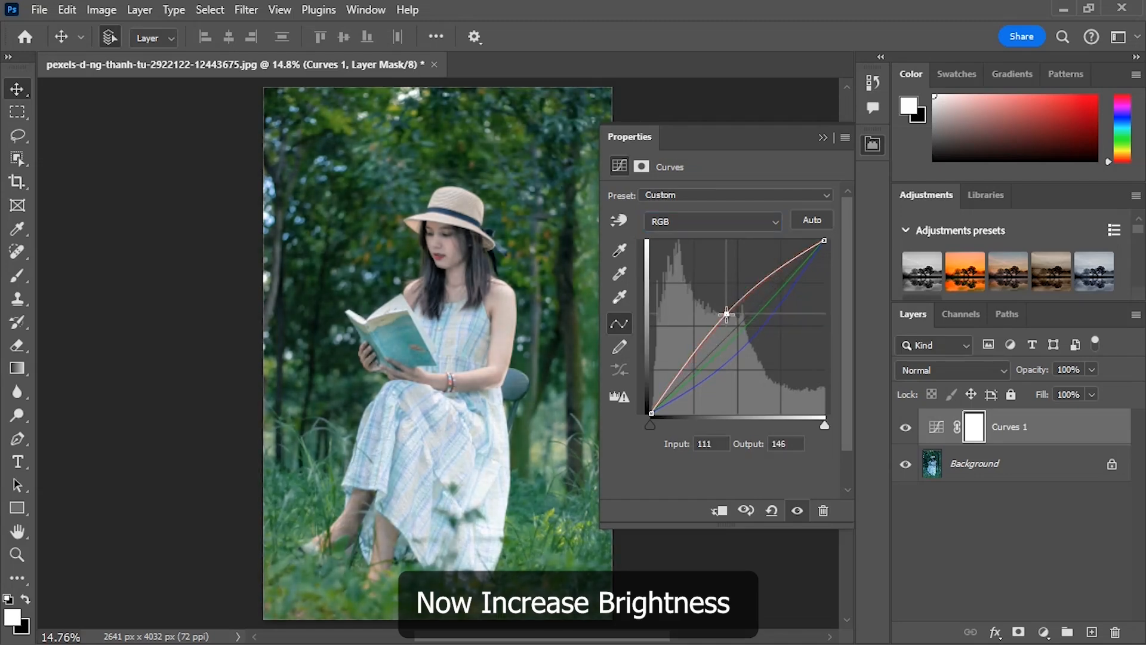
{"action": "left_click_drag", "start_coordinate": [726, 315], "coordinate": [727, 313]}
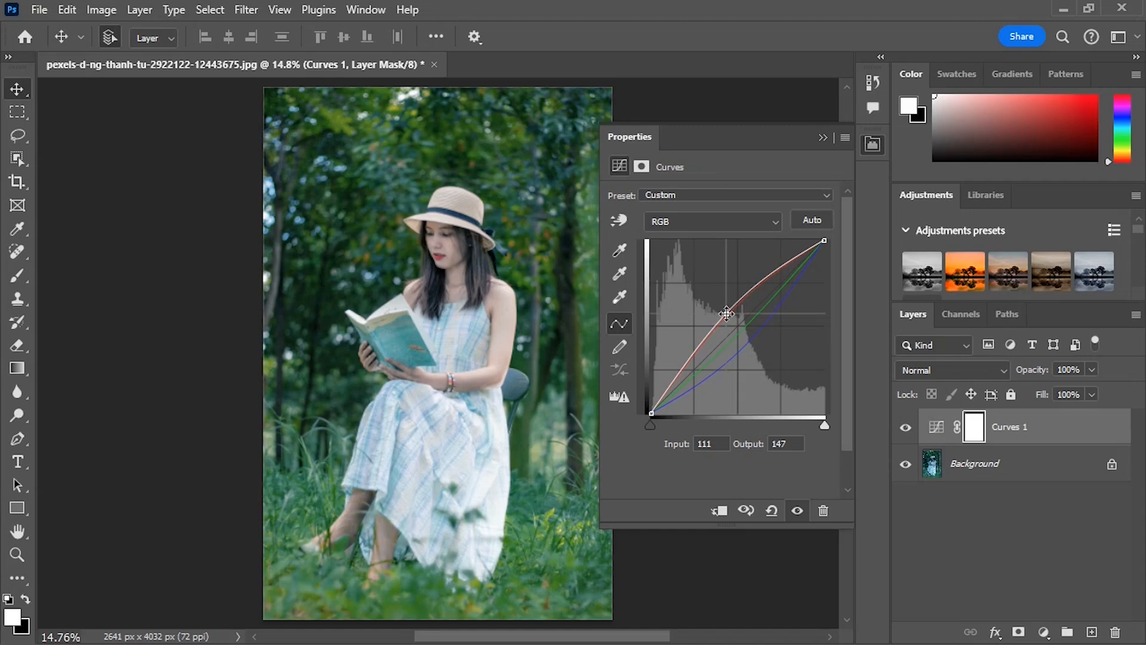
{"action": "left_click", "coordinate": [824, 138]}
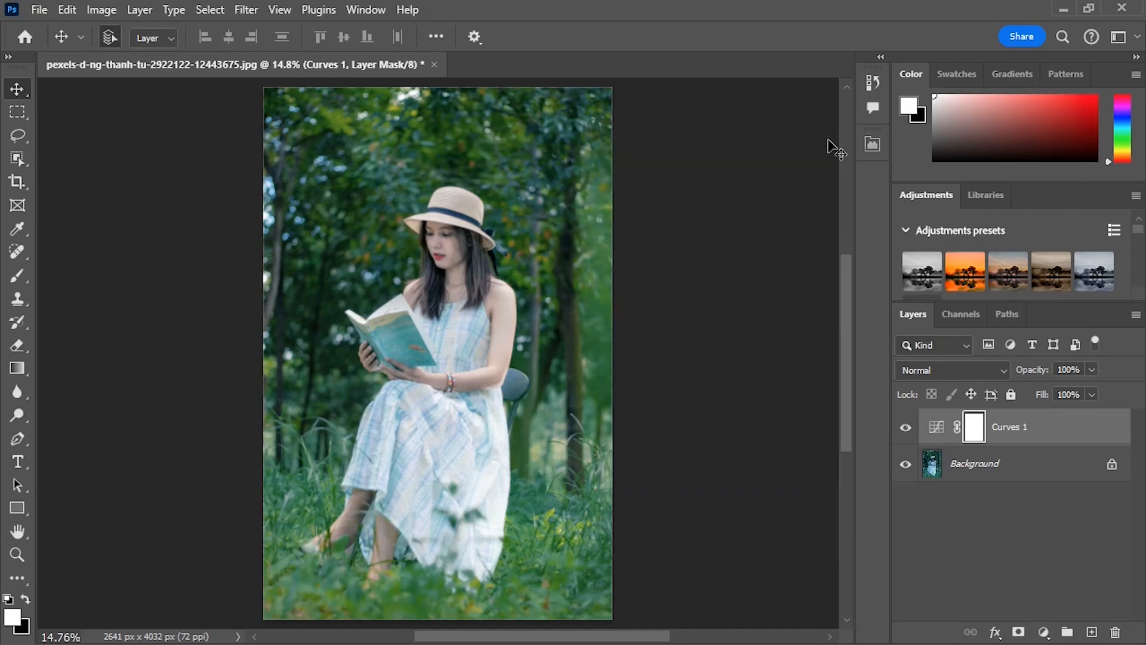
- Compare the photo of the woman reading with and without the Curves 1 adjustment layer
{"action": "left_click", "coordinate": [906, 429]}
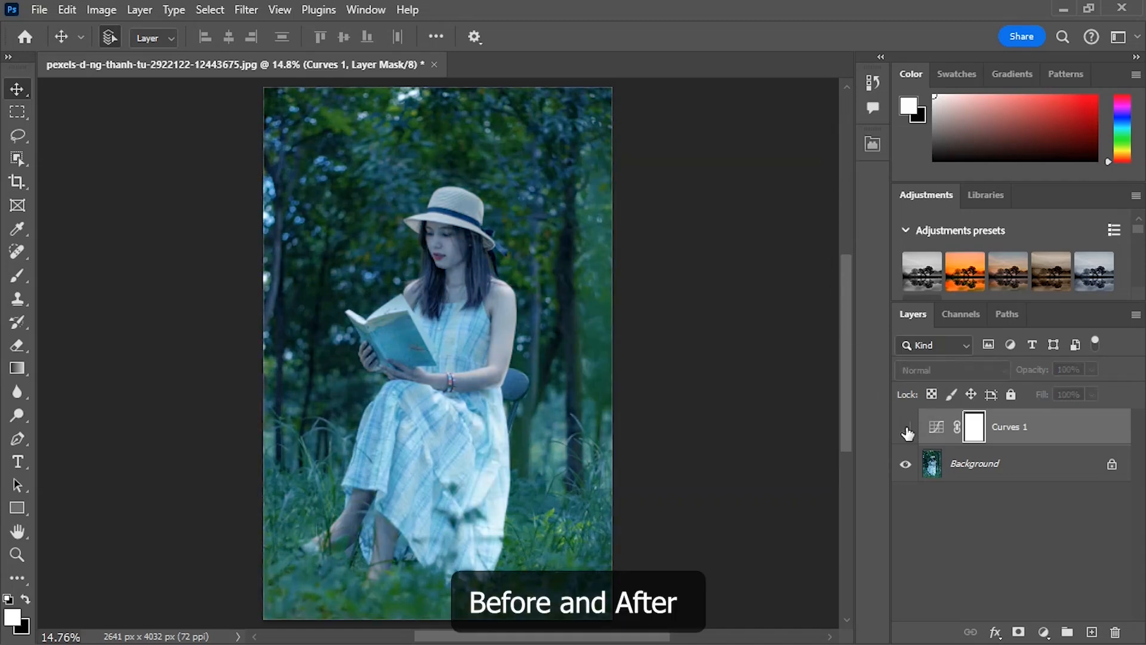
{"action": "left_click", "coordinate": [906, 429]}
{"action": "left_click", "coordinate": [906, 429]}
{"action": "left_click", "coordinate": [907, 428]}
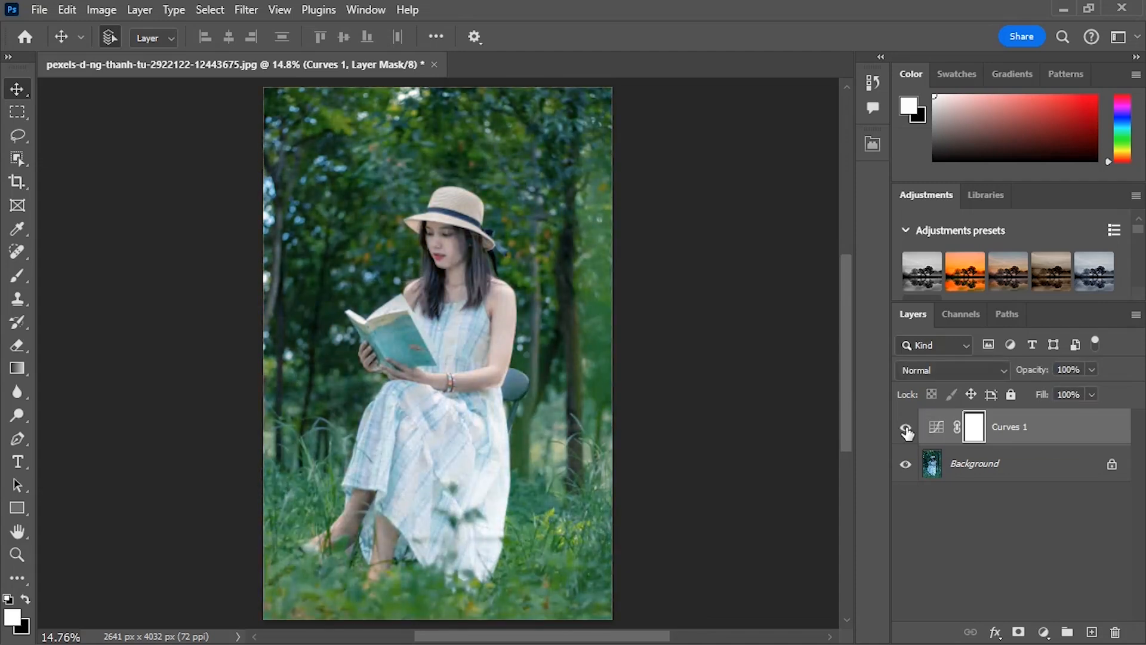
{"action": "left_click", "coordinate": [906, 429]}
{"action": "left_click", "coordinate": [906, 429]}
{"action": "left_click", "coordinate": [906, 428]}
{"action": "left_click", "coordinate": [906, 429]}
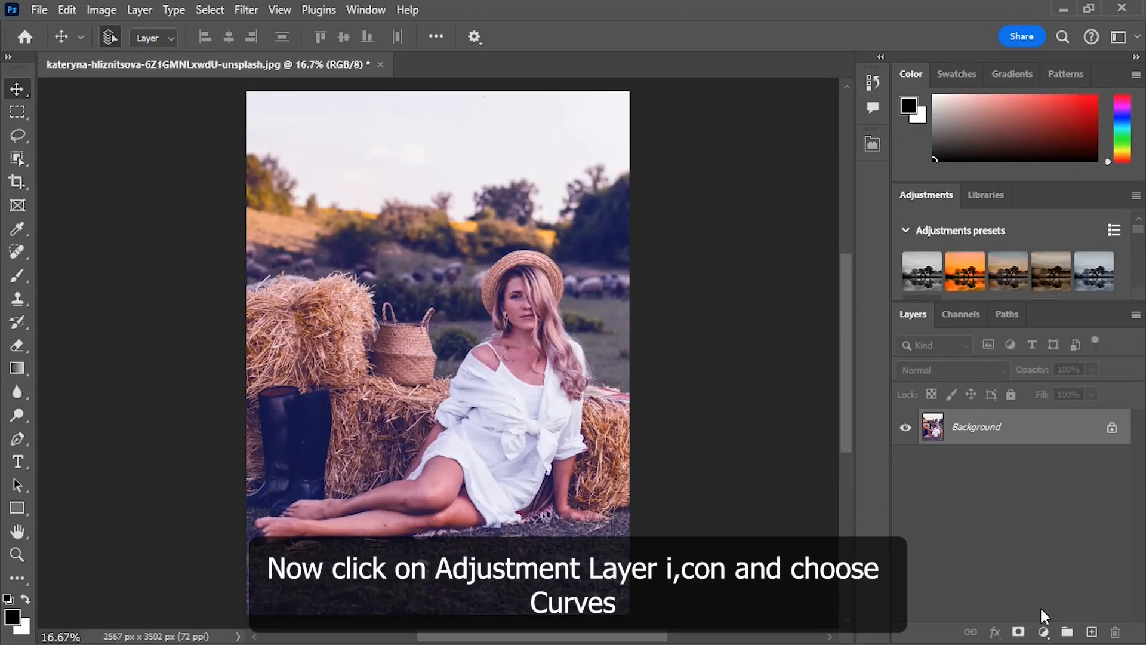
- Add a Curves adjustment layer and apply auto color correction using the Find Dark & Light Colors algorithm
{"action": "left_click", "coordinate": [1044, 631]}
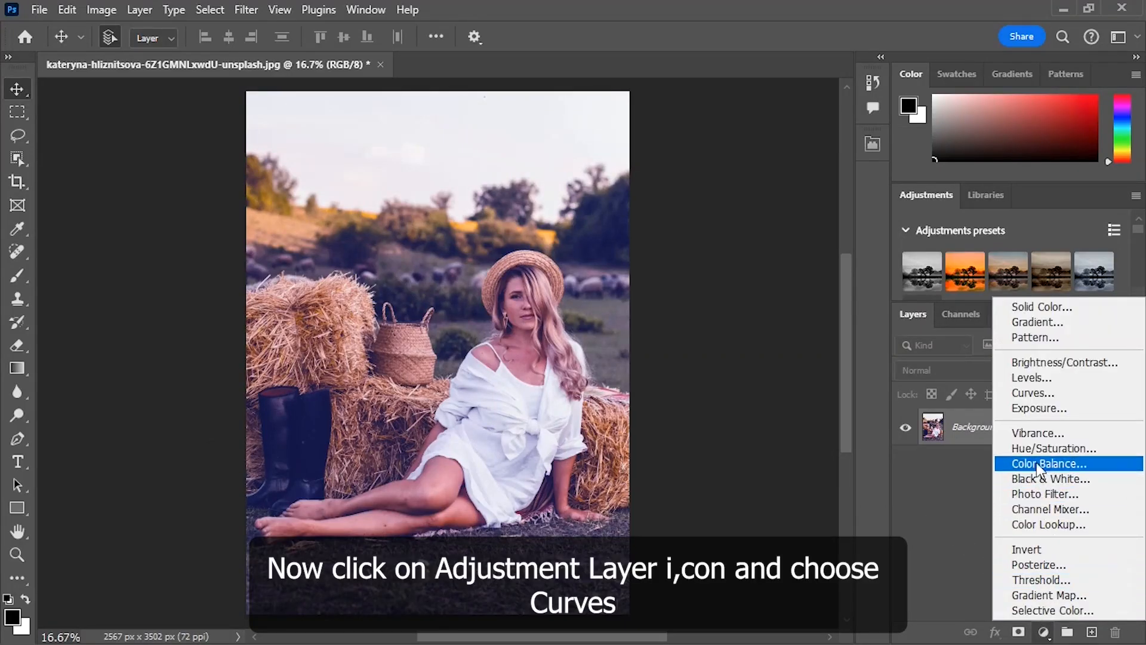
{"action": "left_click", "coordinate": [1033, 392]}
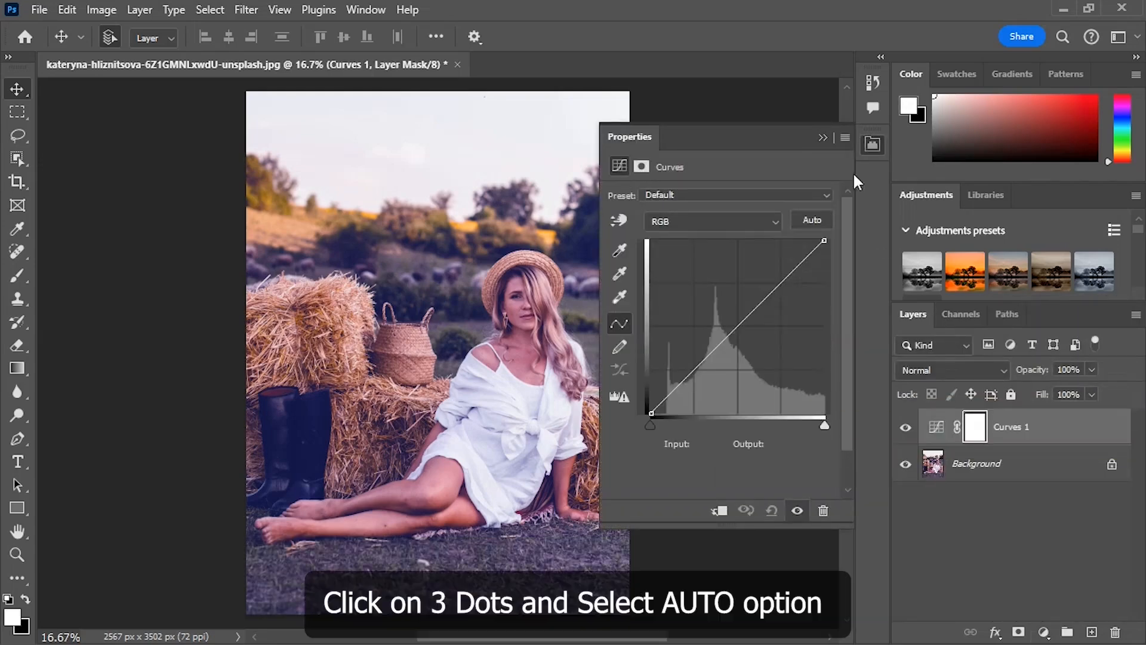
{"action": "left_click", "coordinate": [846, 138]}
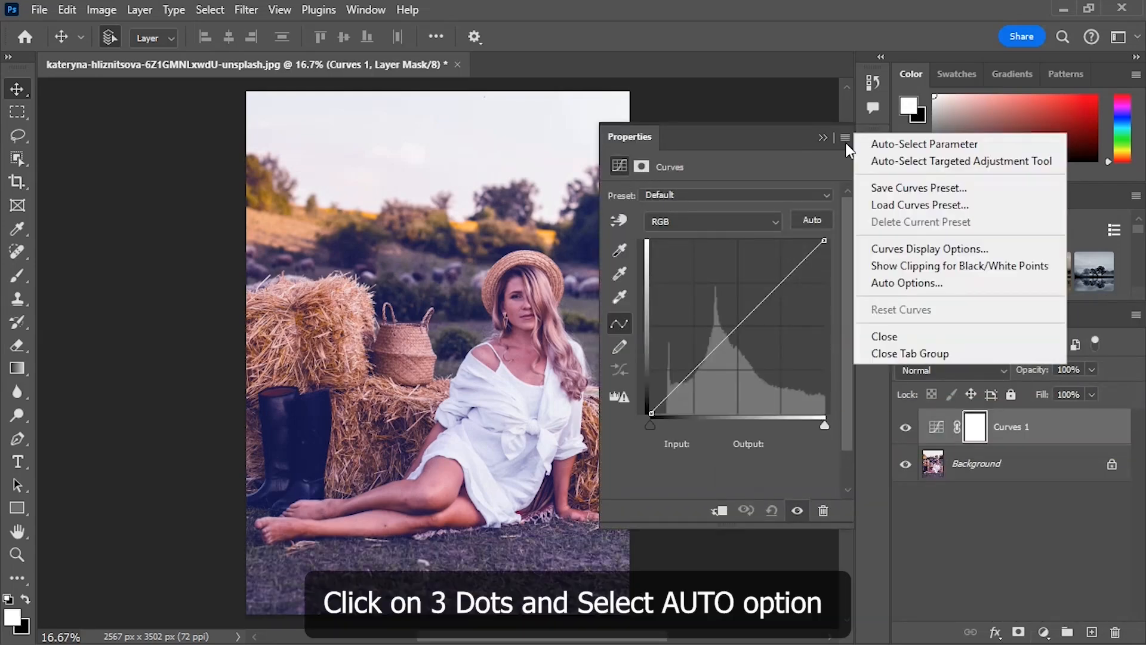
{"action": "left_click", "coordinate": [881, 283]}
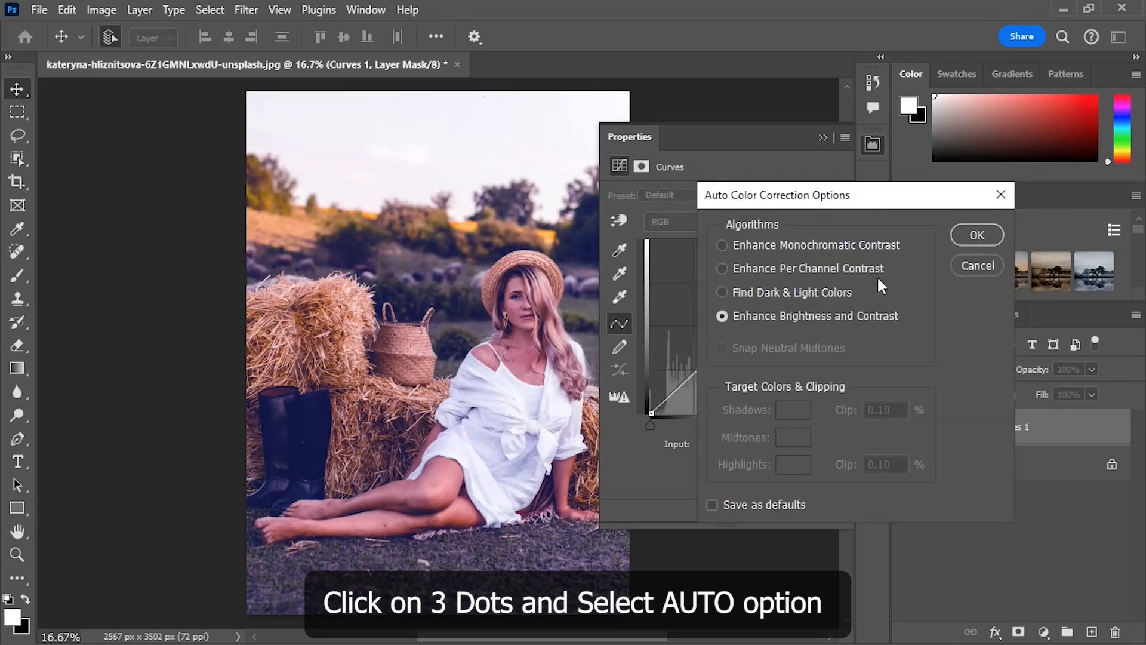
{"action": "left_click", "coordinate": [738, 290]}
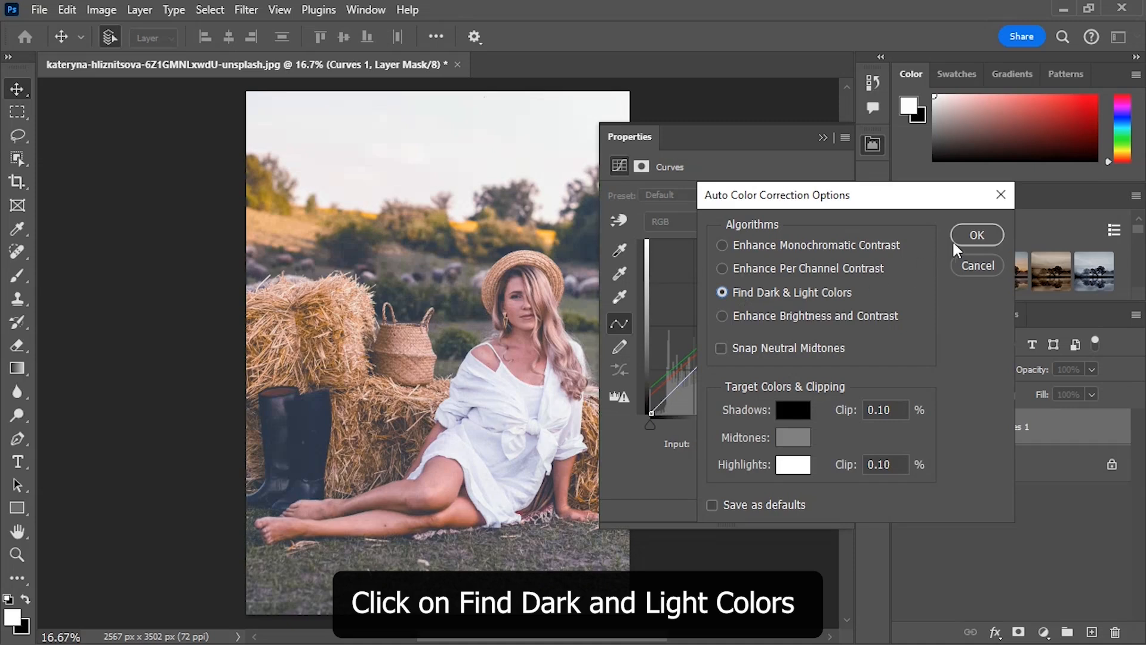
{"action": "left_click", "coordinate": [971, 235]}
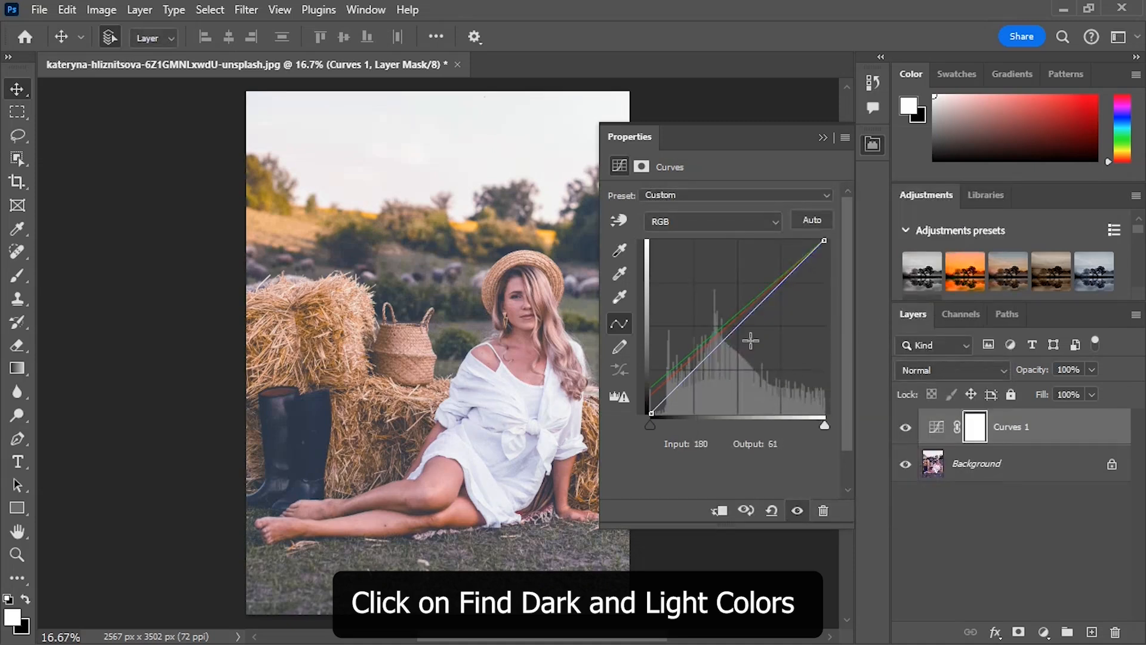
- Deepen the RGB curve by moving the black point inward and placing a midtone point at input 137, output 113
{"action": "left_click_drag", "start_coordinate": [652, 424], "coordinate": [672, 419]}
{"action": "left_click_drag", "start_coordinate": [744, 332], "coordinate": [744, 337]}
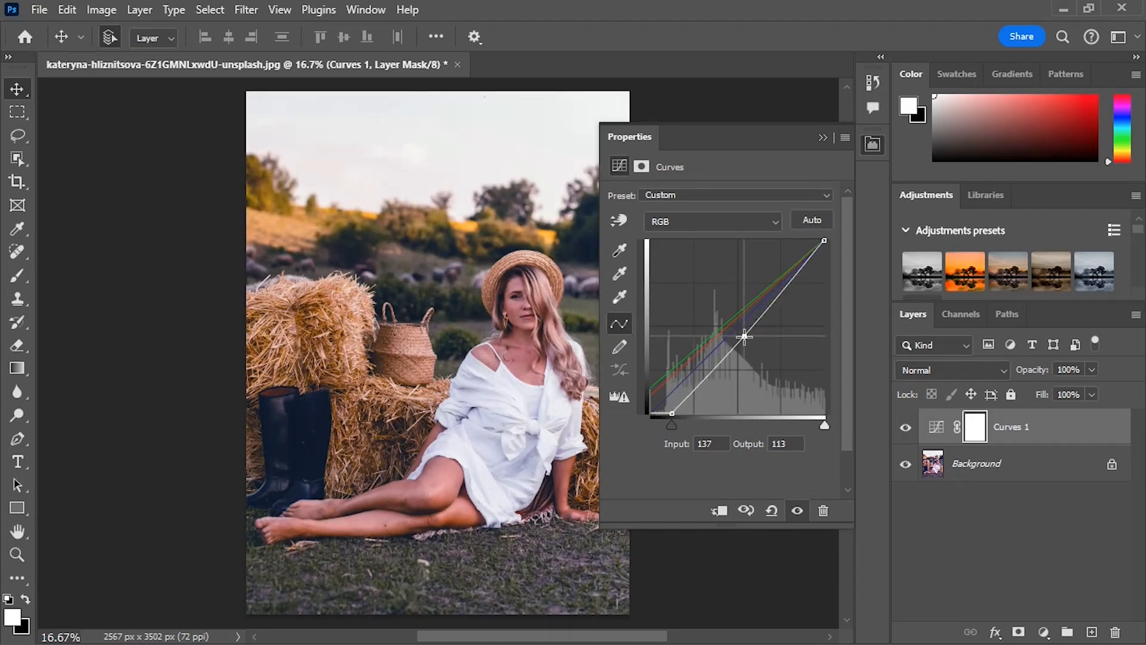
{"action": "left_click", "coordinate": [823, 138]}
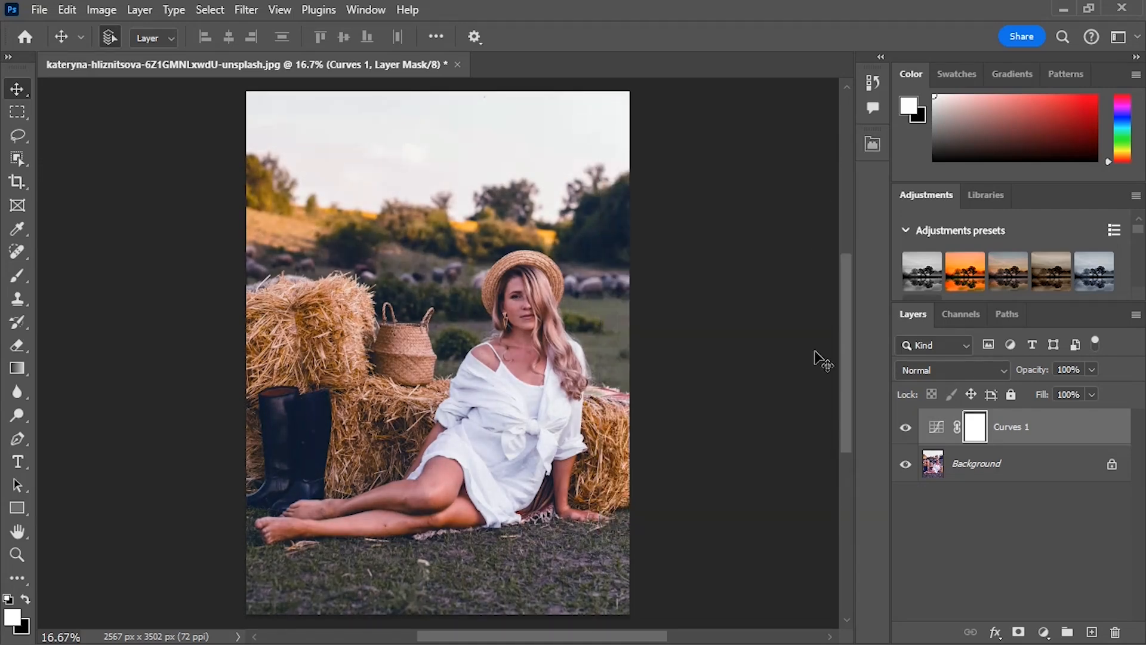
- Toggle the Curves 1 layer's visibility to compare the hay bale portrait before and after correction
{"action": "left_click", "coordinate": [906, 428]}
{"action": "left_click", "coordinate": [905, 427]}
{"action": "left_click", "coordinate": [905, 427]}
{"action": "left_click", "coordinate": [906, 427]}
{"action": "left_click", "coordinate": [906, 428]}
{"action": "left_click", "coordinate": [906, 428]}
{"action": "left_click", "coordinate": [906, 427]}
{"action": "left_click", "coordinate": [906, 428]}
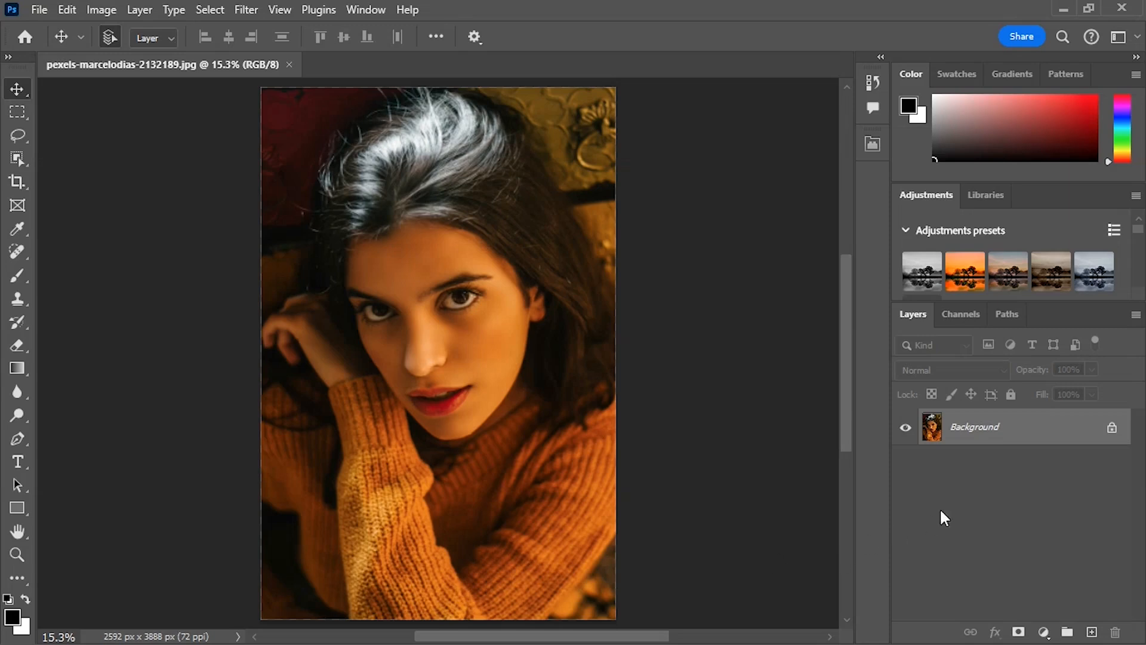
- Duplicate the Background layer as Background copy and convert the copy to a smart object
{"action": "right_click", "coordinate": [1017, 441]}
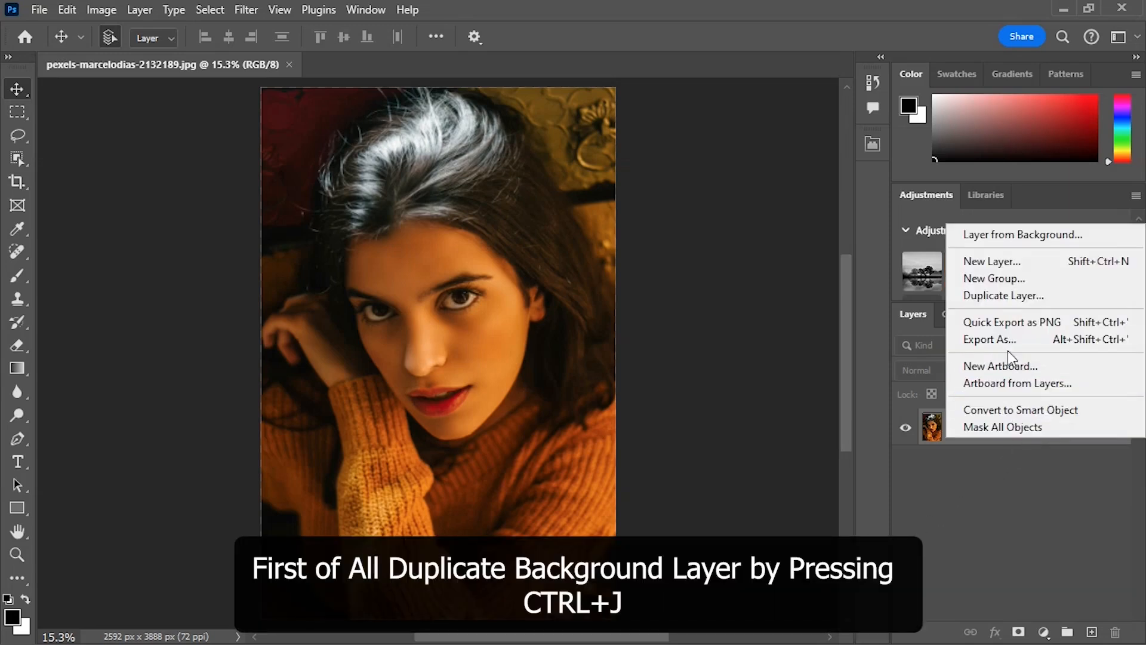
{"action": "left_click", "coordinate": [1003, 295]}
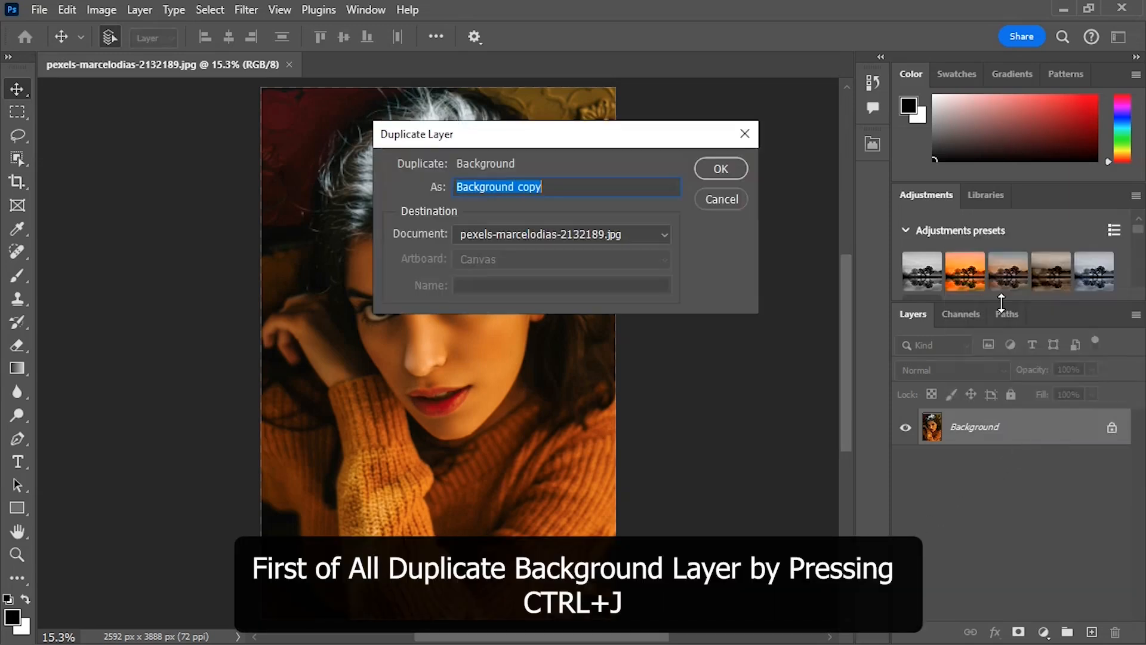
{"action": "left_click", "coordinate": [743, 171]}
{"action": "right_click", "coordinate": [1043, 435]}
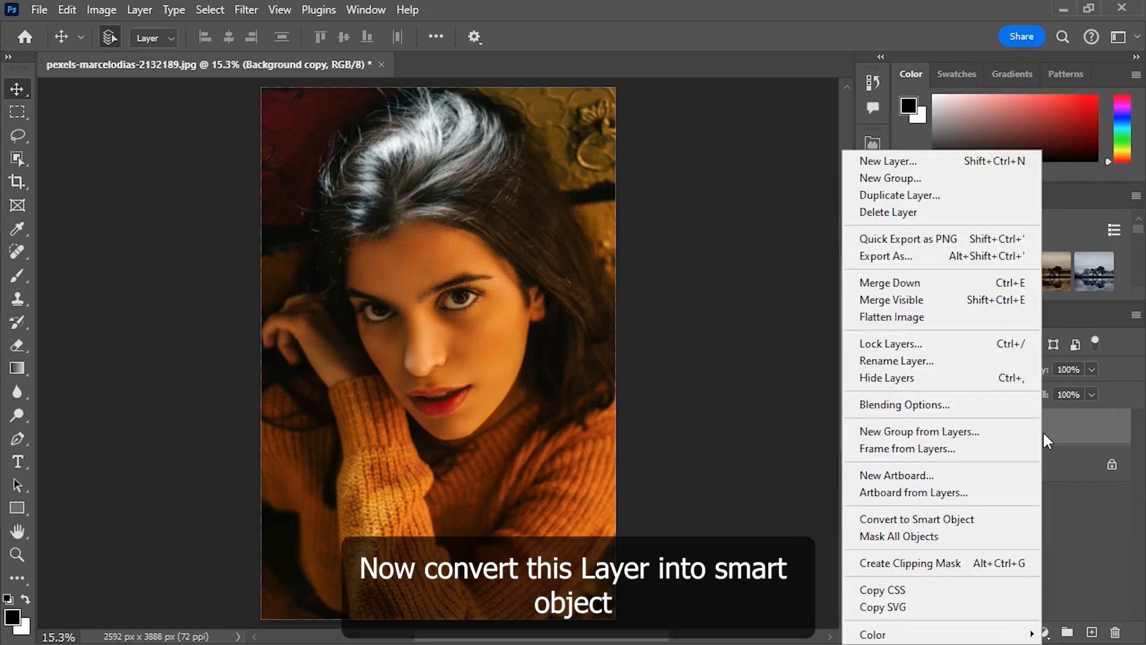
{"action": "left_click", "coordinate": [897, 519]}
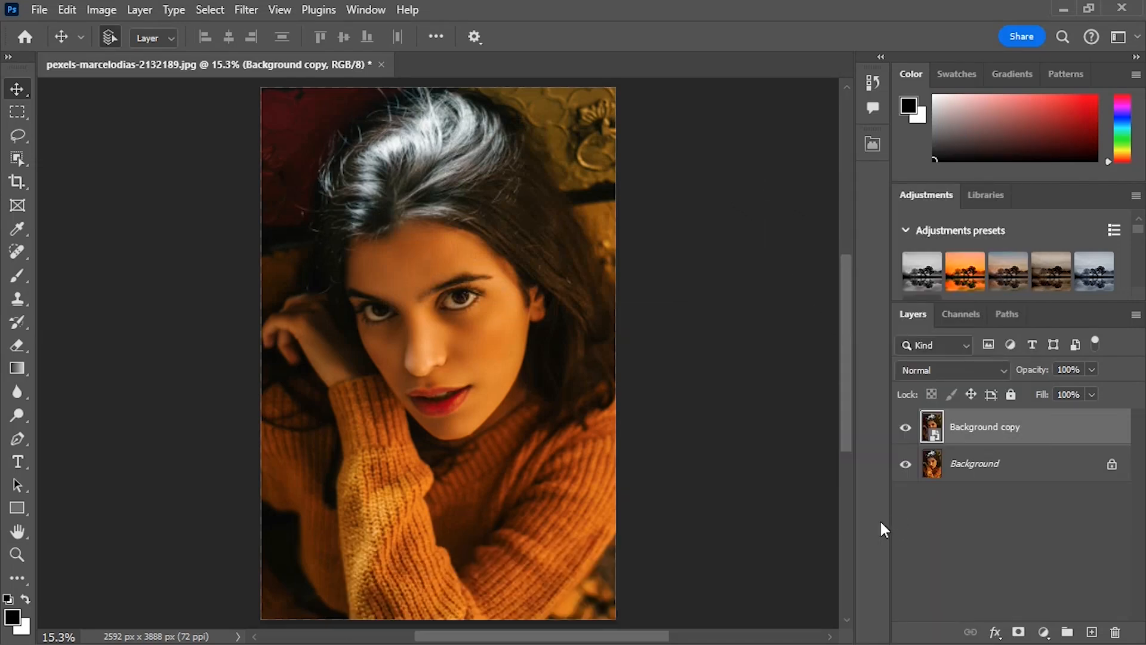
- Apply the Camera Raw Filter to Background copy and sample the white of the woman's eye for white balance
{"action": "left_click", "coordinate": [254, 11]}
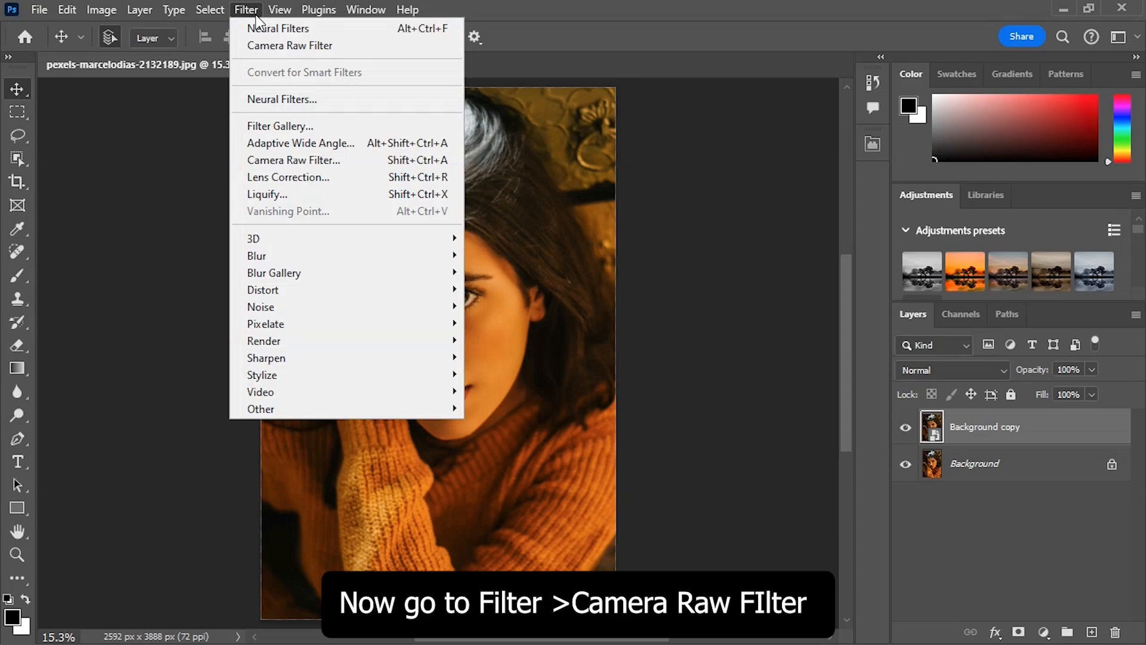
{"action": "left_click", "coordinate": [292, 163]}
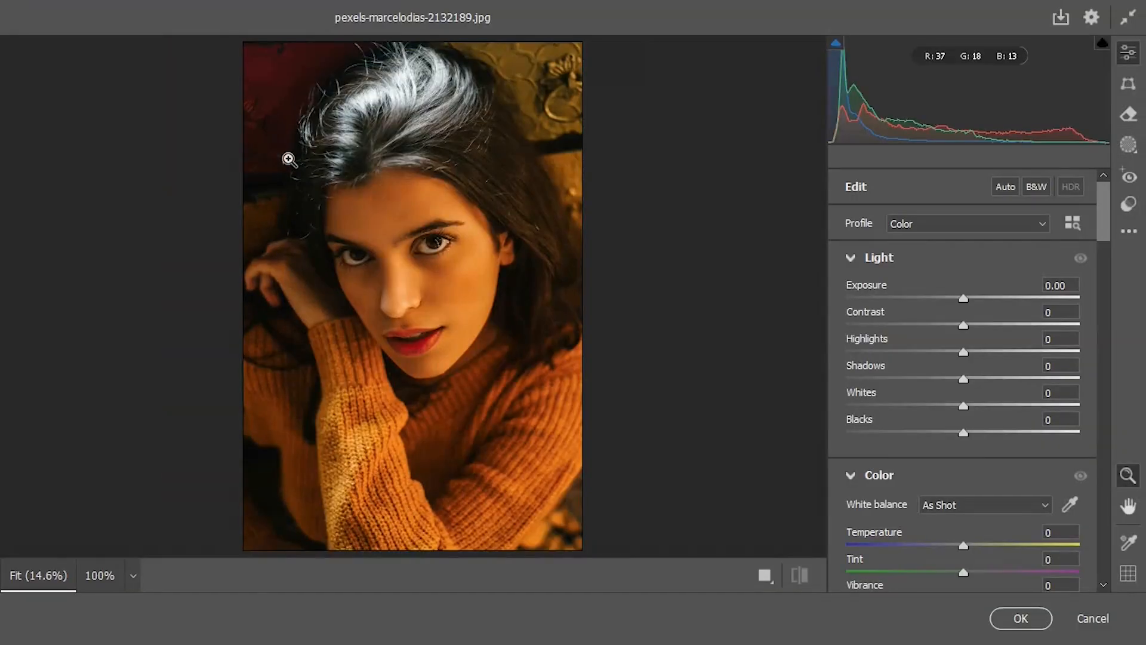
{"action": "left_click_drag", "start_coordinate": [433, 262], "coordinate": [469, 312]}
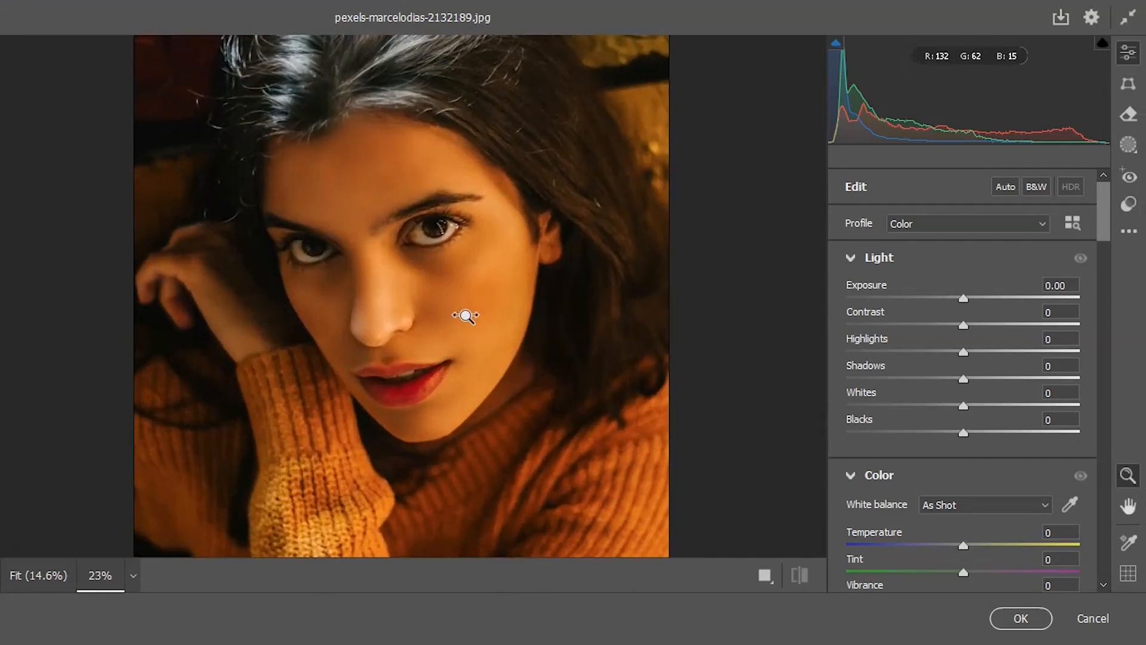
{"action": "left_click", "coordinate": [1069, 505]}
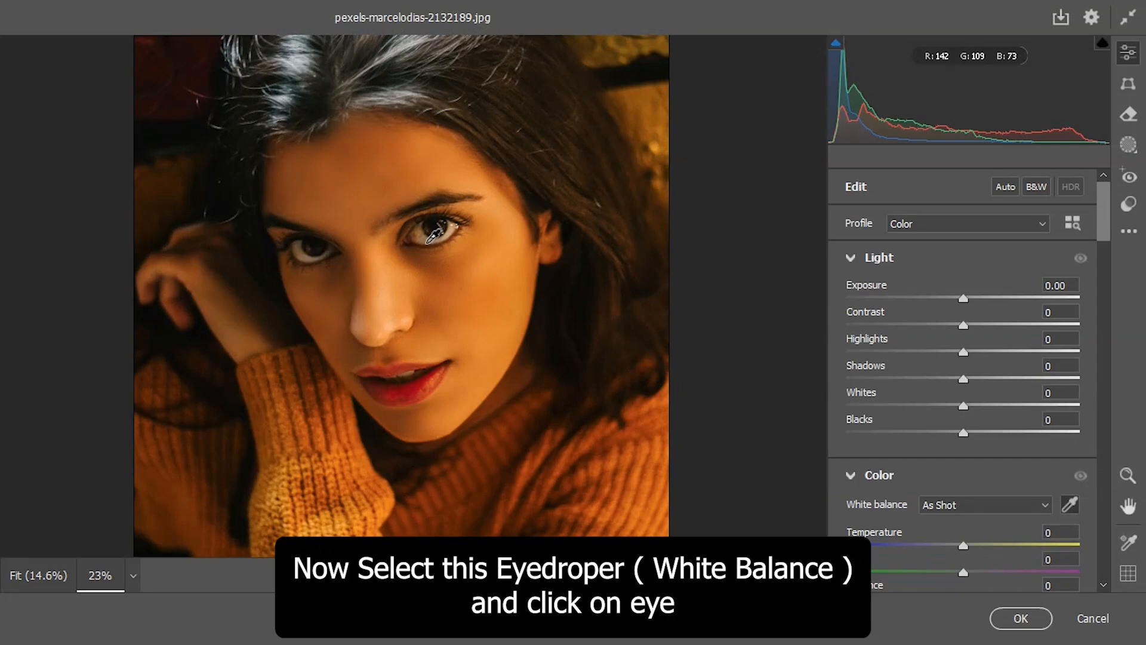
{"action": "left_click", "coordinate": [430, 239]}
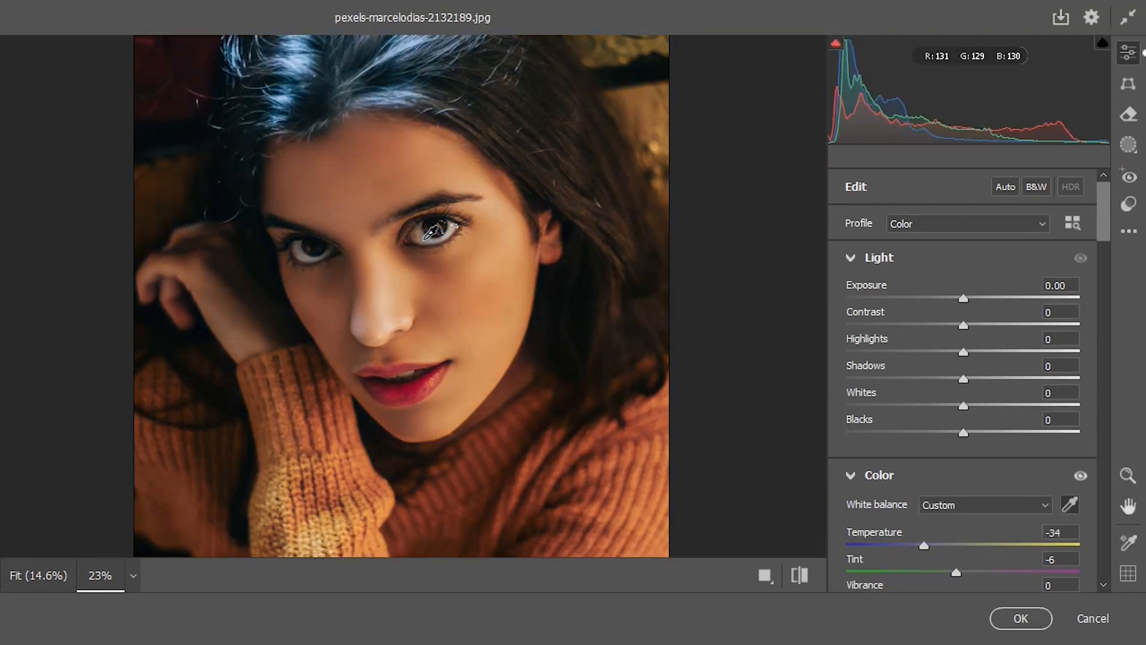
- Set Temperature to -33, Vibrance to -1, overall Saturation to -3 and the Color Mixer's Blues saturation to -100
{"action": "left_click", "coordinate": [1128, 475]}
{"action": "left_click_drag", "start_coordinate": [614, 409], "coordinate": [455, 371]}
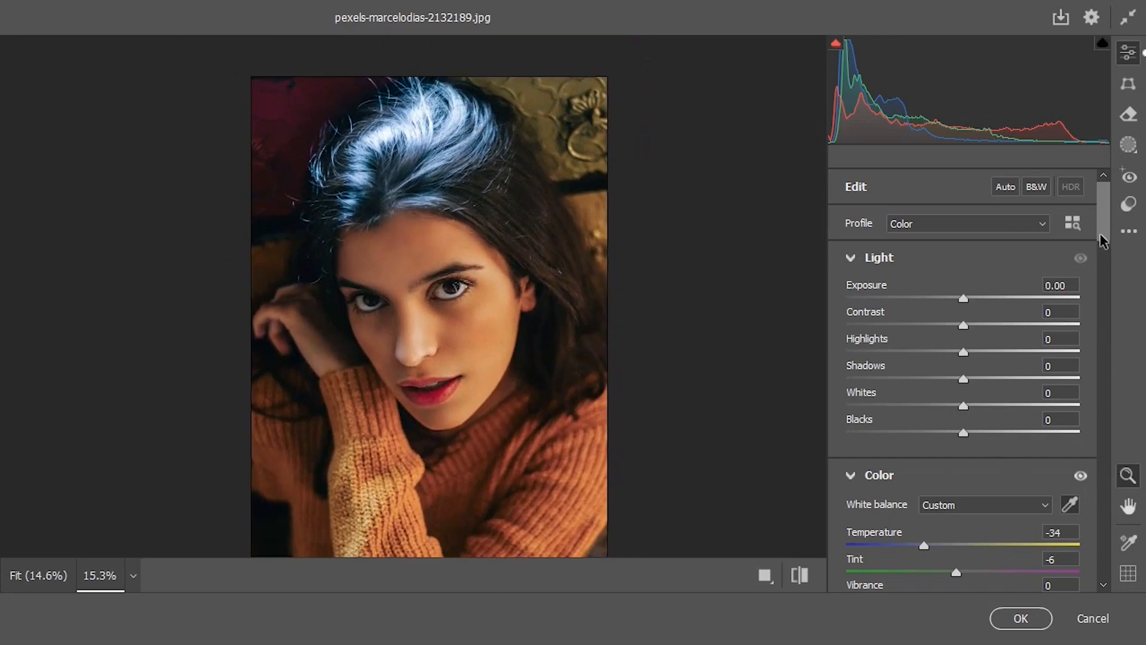
{"action": "left_click_drag", "start_coordinate": [1103, 236], "coordinate": [1103, 254]}
{"action": "left_click_drag", "start_coordinate": [917, 412], "coordinate": [924, 411]}
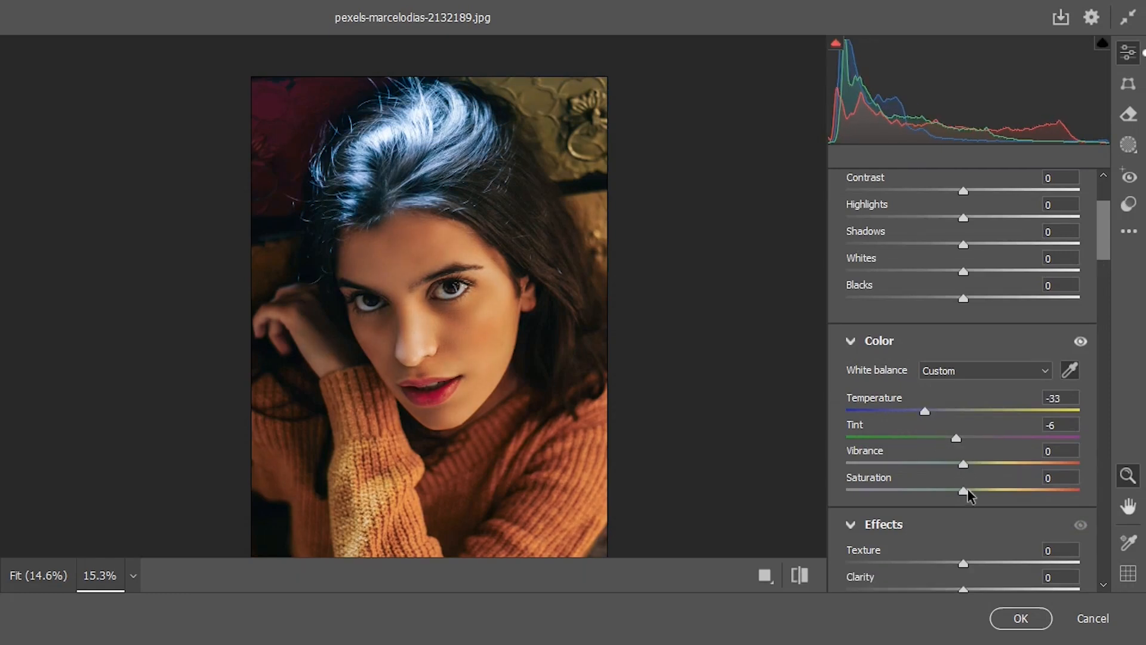
{"action": "left_click_drag", "start_coordinate": [966, 492], "coordinate": [963, 464]}
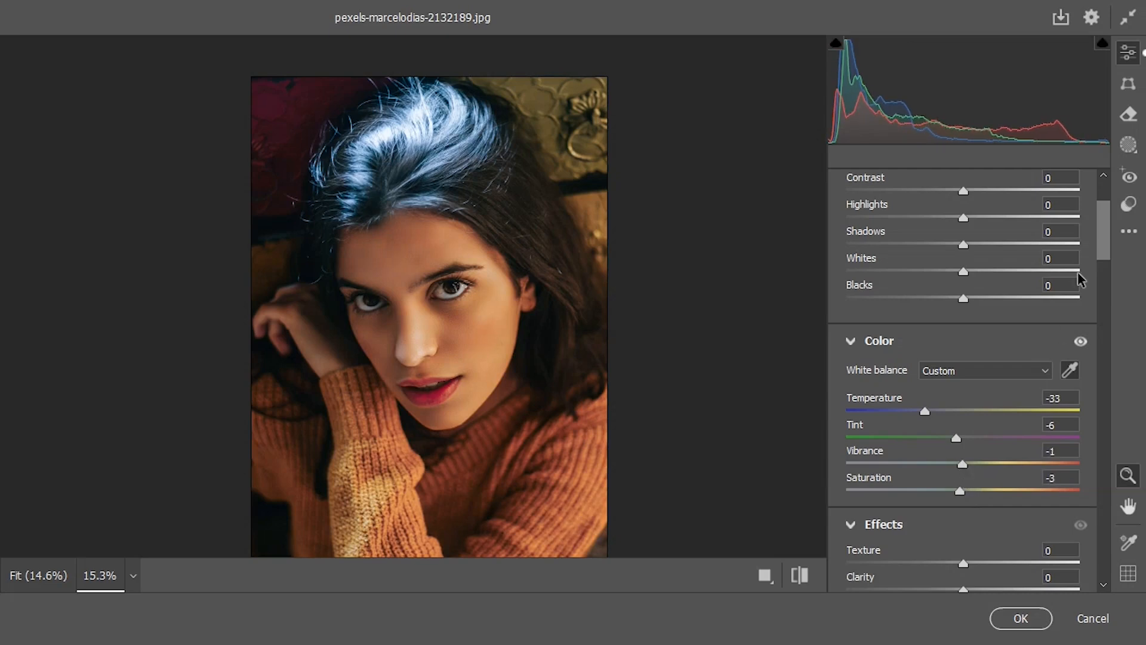
{"action": "left_click_drag", "start_coordinate": [1105, 258], "coordinate": [1103, 376]}
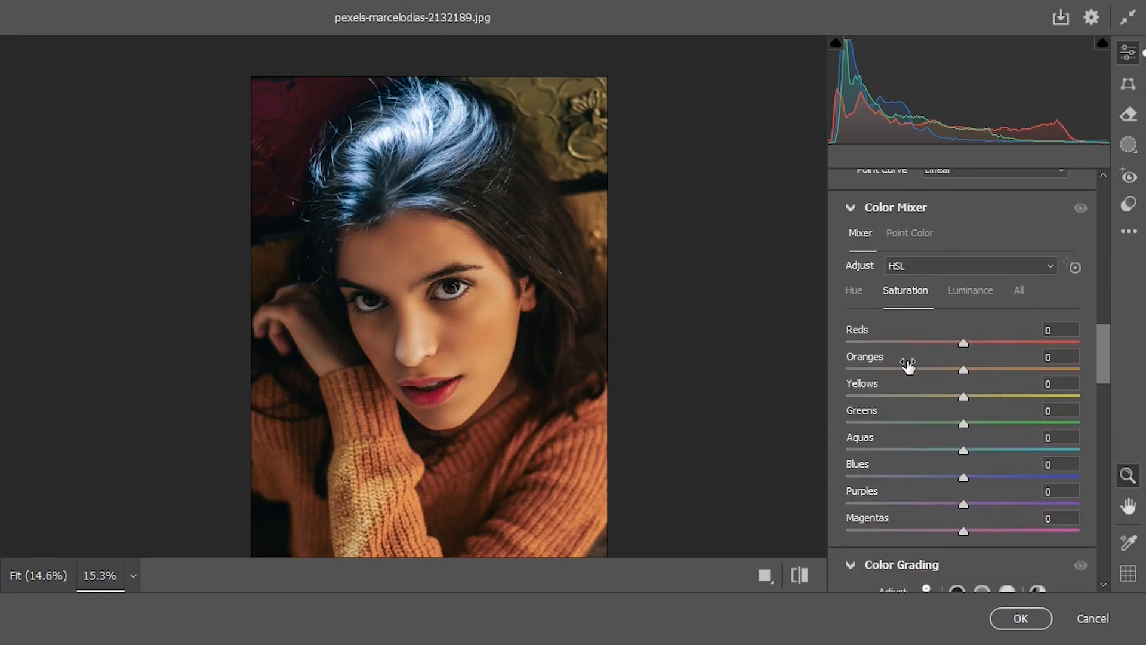
{"action": "left_click_drag", "start_coordinate": [963, 478], "coordinate": [839, 477]}
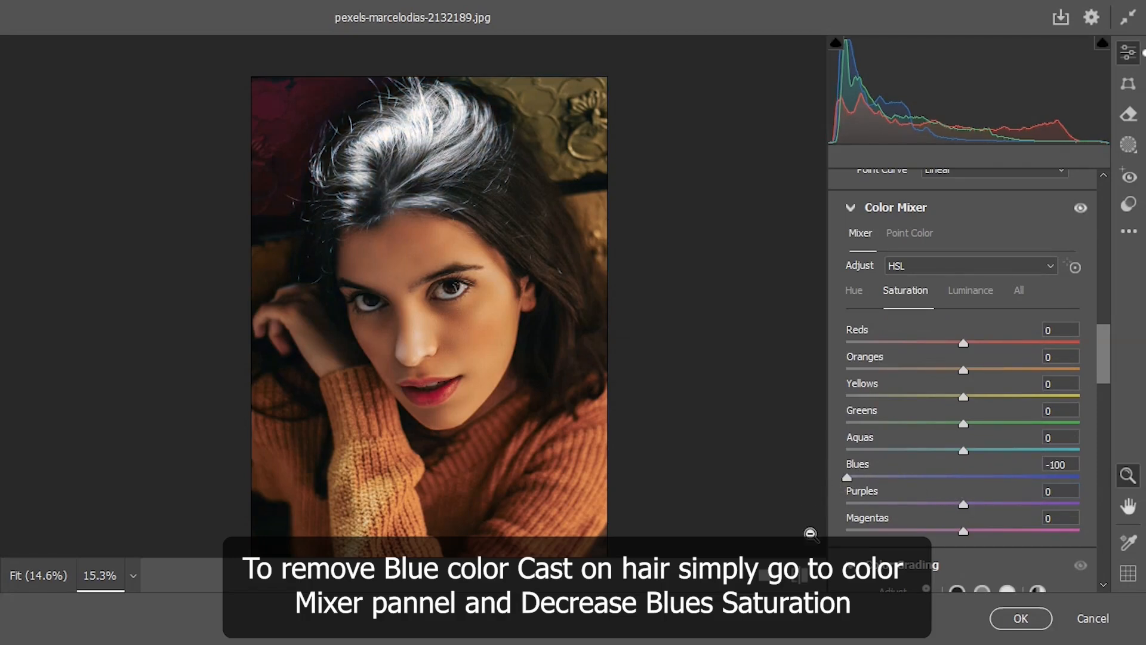
- Compare the Camera Raw edit against the default settings and commit the filter
{"action": "left_click", "coordinate": [806, 584]}
{"action": "left_click", "coordinate": [806, 584]}
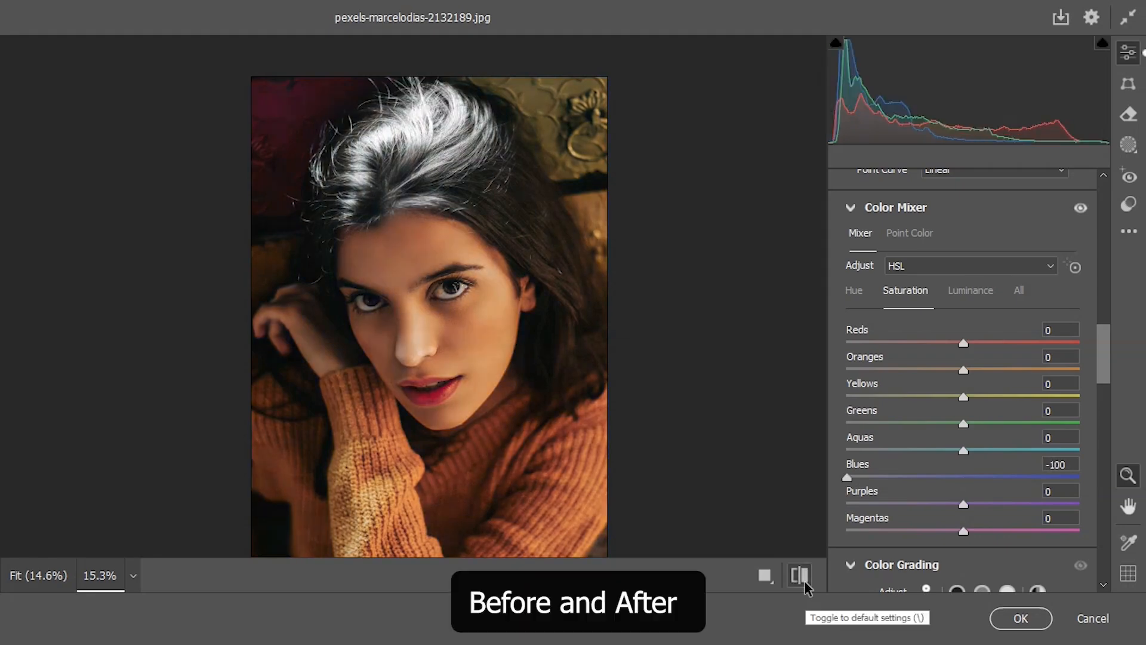
{"action": "left_click", "coordinate": [805, 585]}
{"action": "left_click", "coordinate": [805, 585]}
{"action": "left_click", "coordinate": [805, 585]}
{"action": "left_click", "coordinate": [804, 585]}
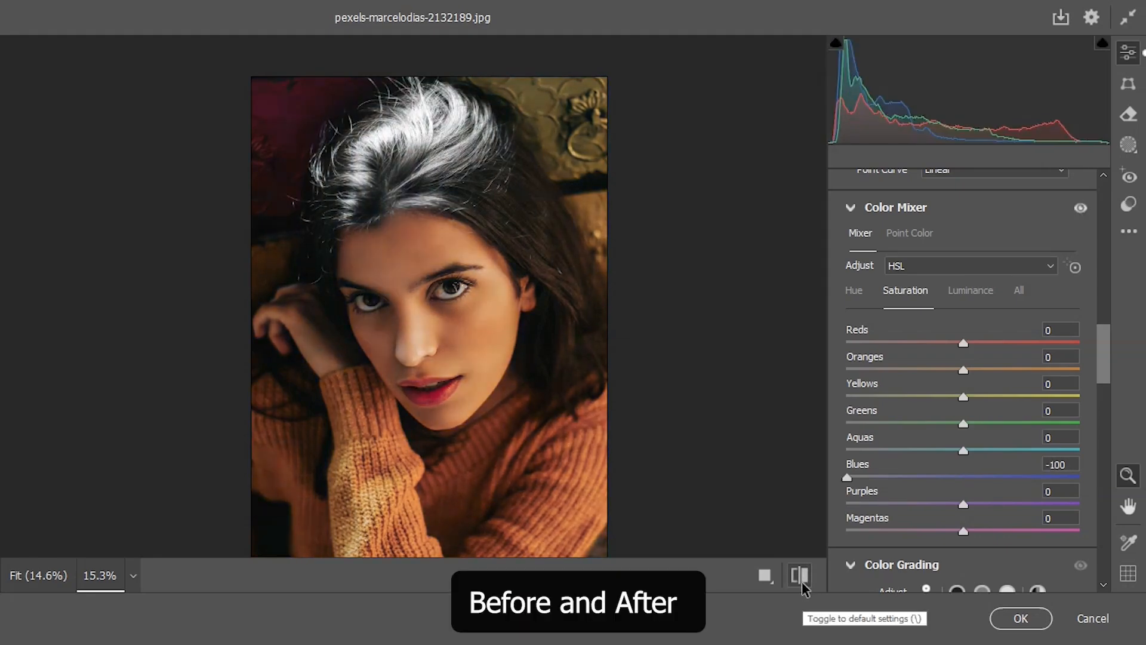
{"action": "left_click", "coordinate": [1003, 617]}
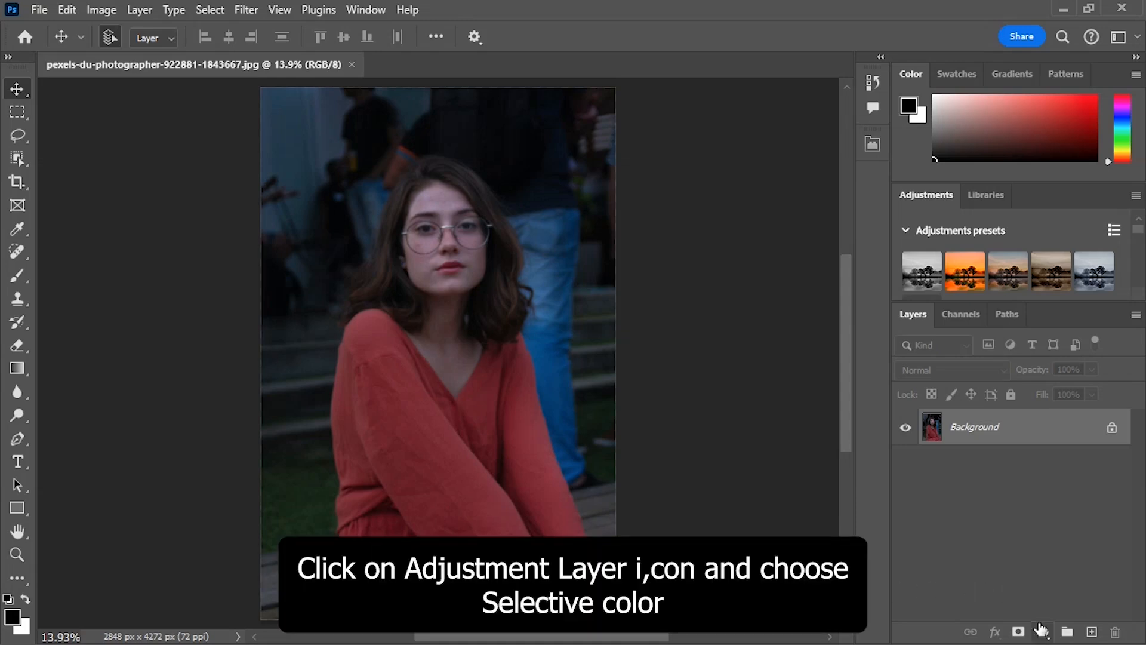
- Add a Selective Color adjustment layer and set its Reds to Cyan -6, Magenta -9, Yellow +11 and Black +17
{"action": "left_click", "coordinate": [1041, 631]}
{"action": "left_click", "coordinate": [1038, 612]}
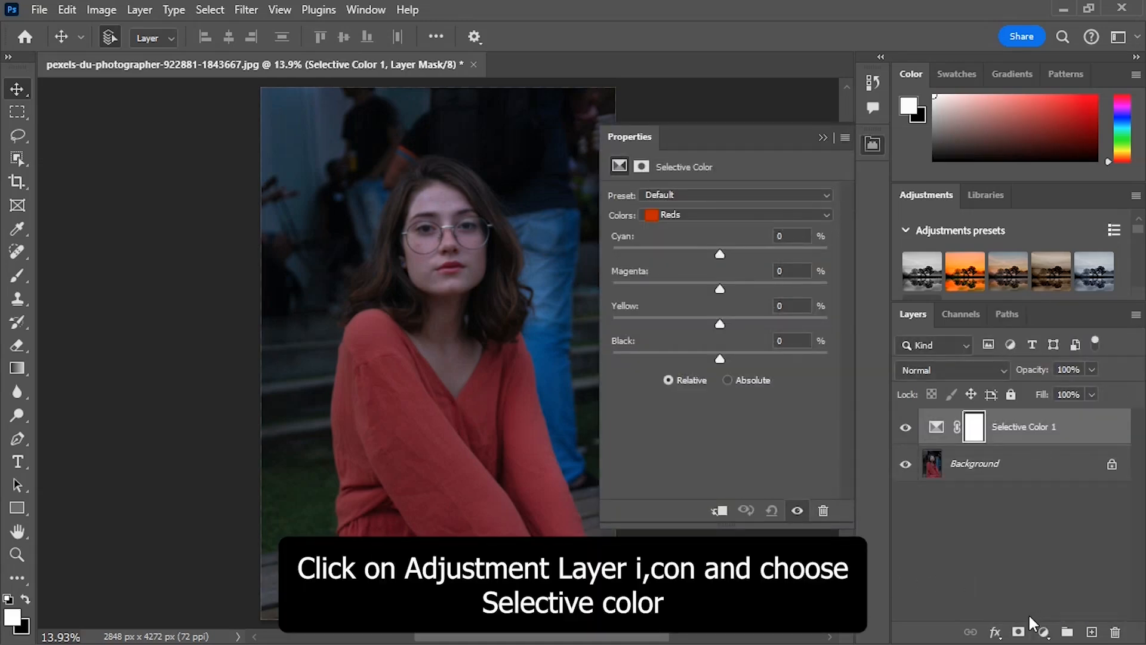
{"action": "left_click_drag", "start_coordinate": [720, 254], "coordinate": [710, 289]}
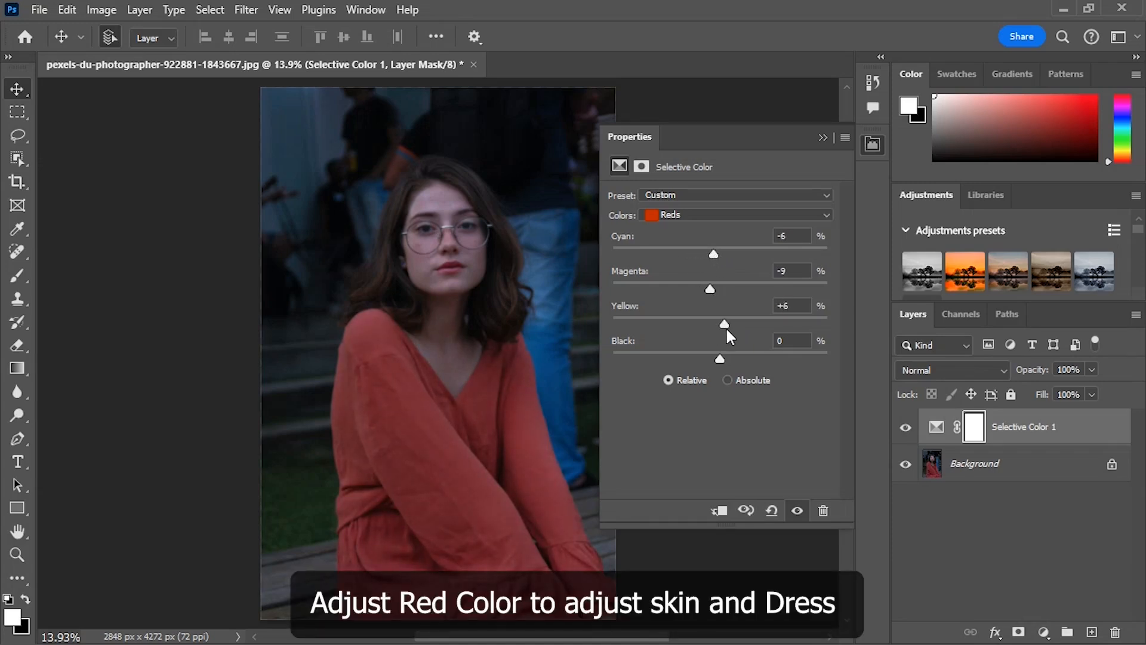
{"action": "left_click_drag", "start_coordinate": [721, 359], "coordinate": [739, 359]}
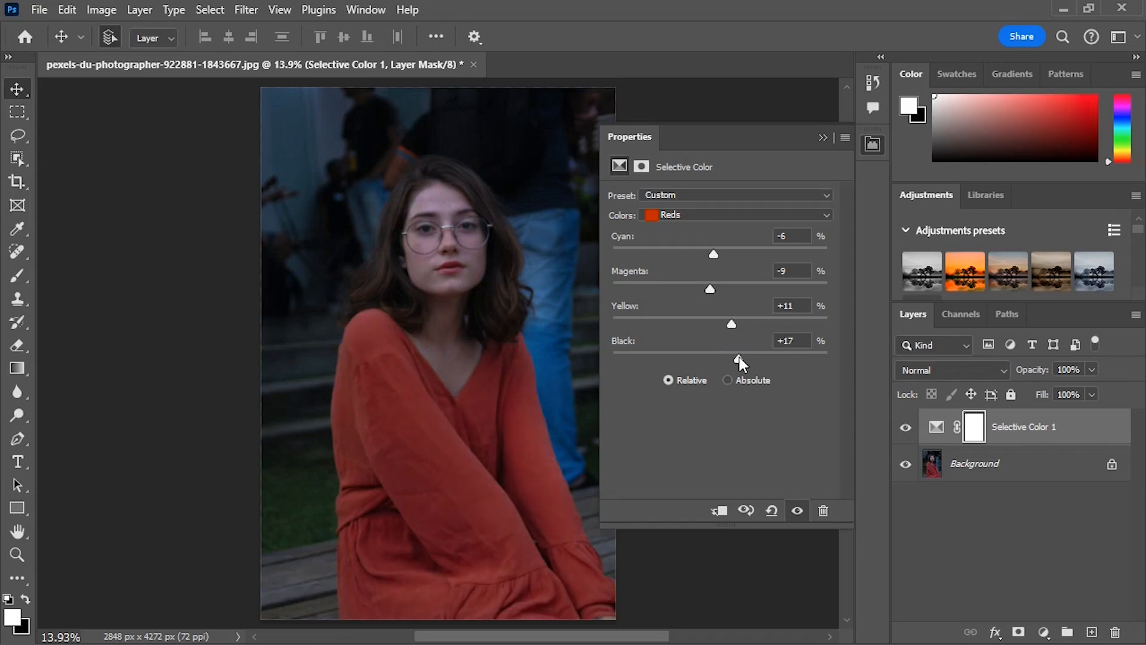
- Set the Selective Color Neutrals to Cyan -14, Magenta +1, Yellow +8 and Black about -26, and collapse the adjustment's properties
{"action": "left_click", "coordinate": [679, 216]}
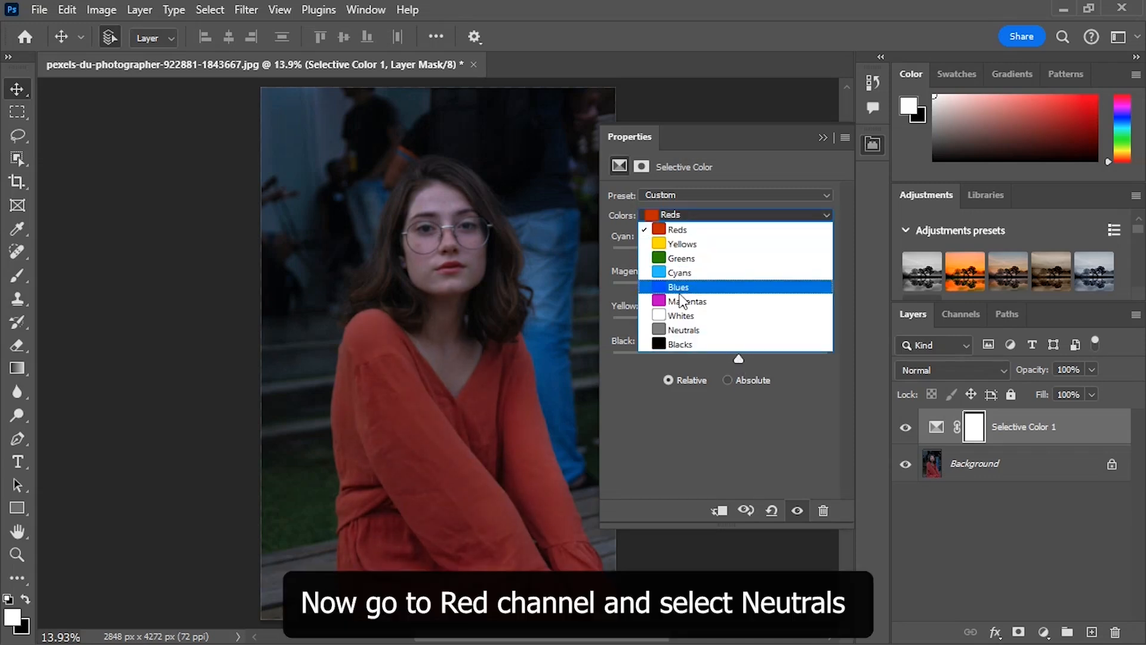
{"action": "left_click", "coordinate": [682, 326]}
{"action": "left_click_drag", "start_coordinate": [721, 358], "coordinate": [732, 325]}
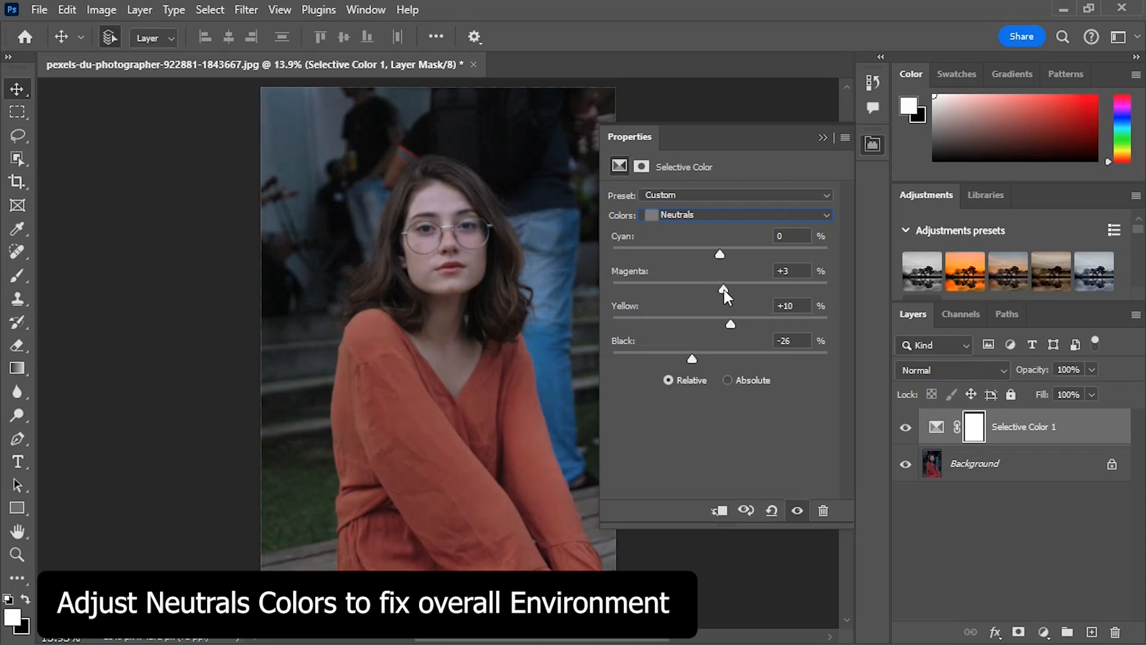
{"action": "left_click_drag", "start_coordinate": [720, 253], "coordinate": [708, 253]}
{"action": "left_click_drag", "start_coordinate": [728, 286], "coordinate": [728, 323]}
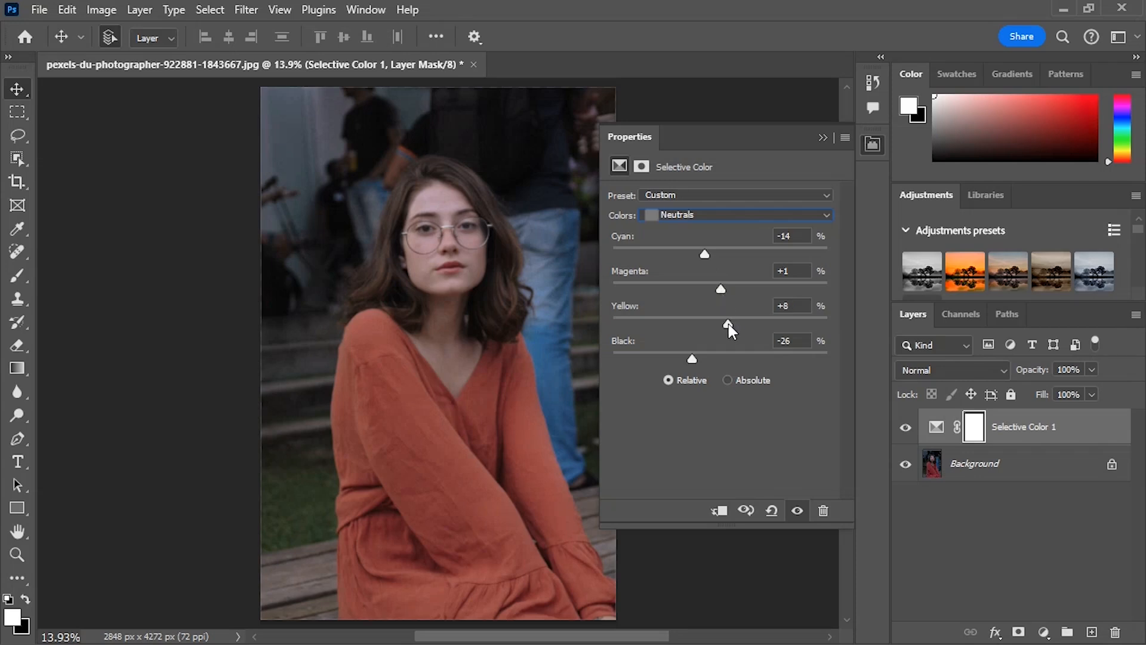
{"action": "left_click_drag", "start_coordinate": [694, 358], "coordinate": [691, 359]}
{"action": "left_click", "coordinate": [823, 138]}
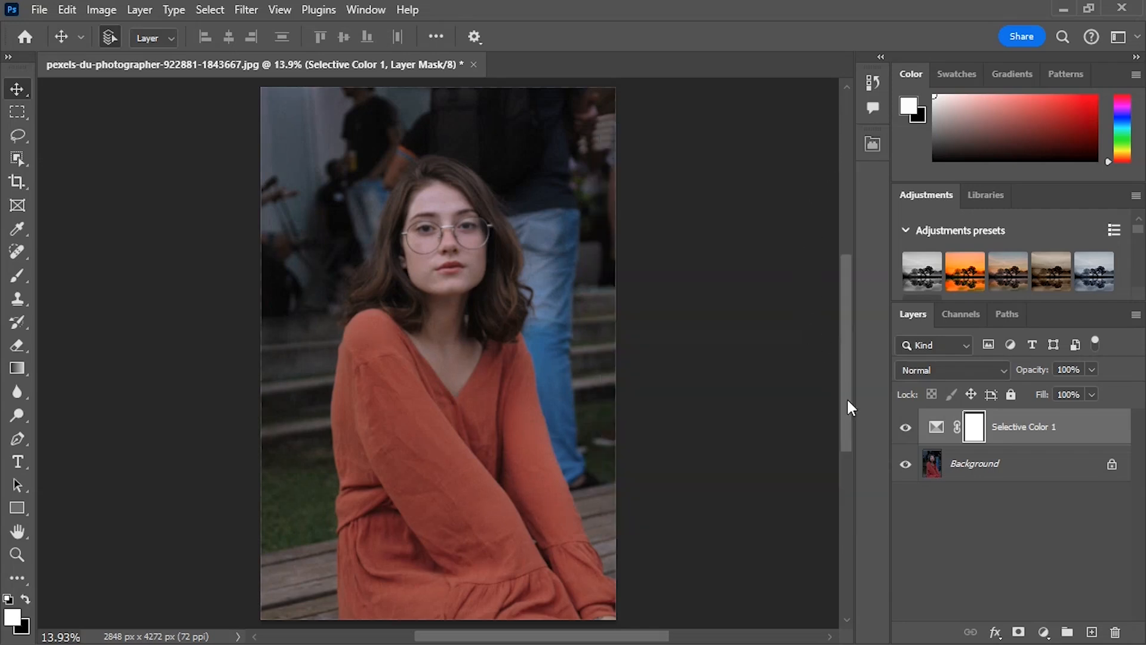
- Compare the photo with and without the Selective Color 1 layer by toggling its visibility
{"action": "left_click", "coordinate": [906, 427]}
{"action": "left_click", "coordinate": [904, 428]}
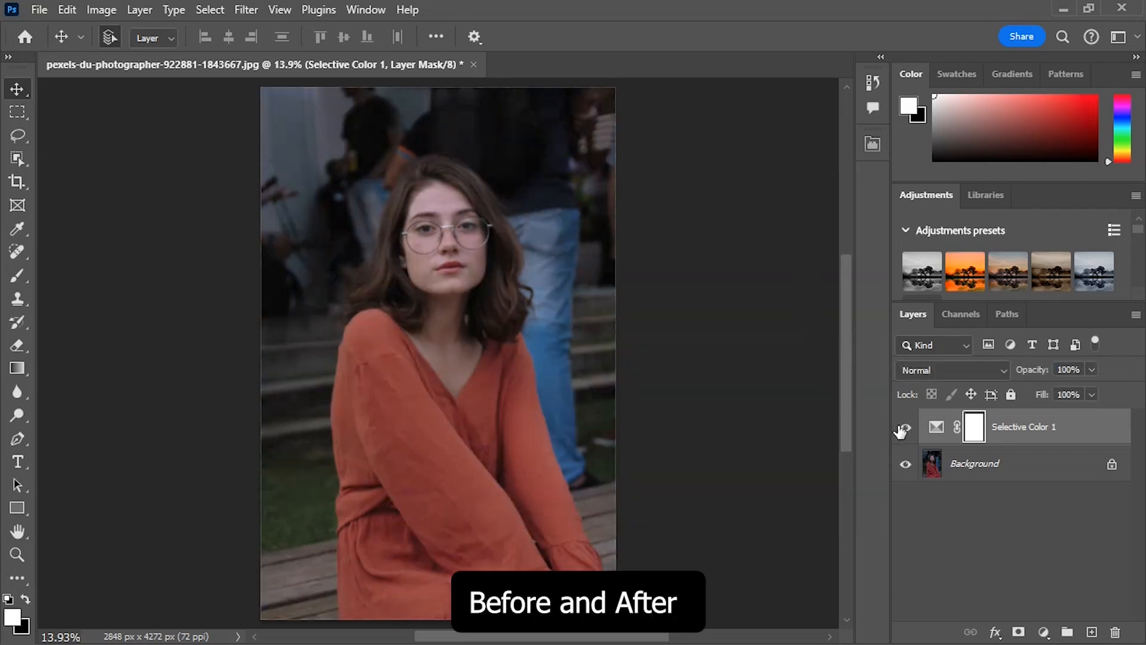
{"action": "left_click", "coordinate": [904, 428]}
{"action": "left_click", "coordinate": [904, 428]}
{"action": "left_click", "coordinate": [904, 428]}
{"action": "left_click", "coordinate": [903, 428]}
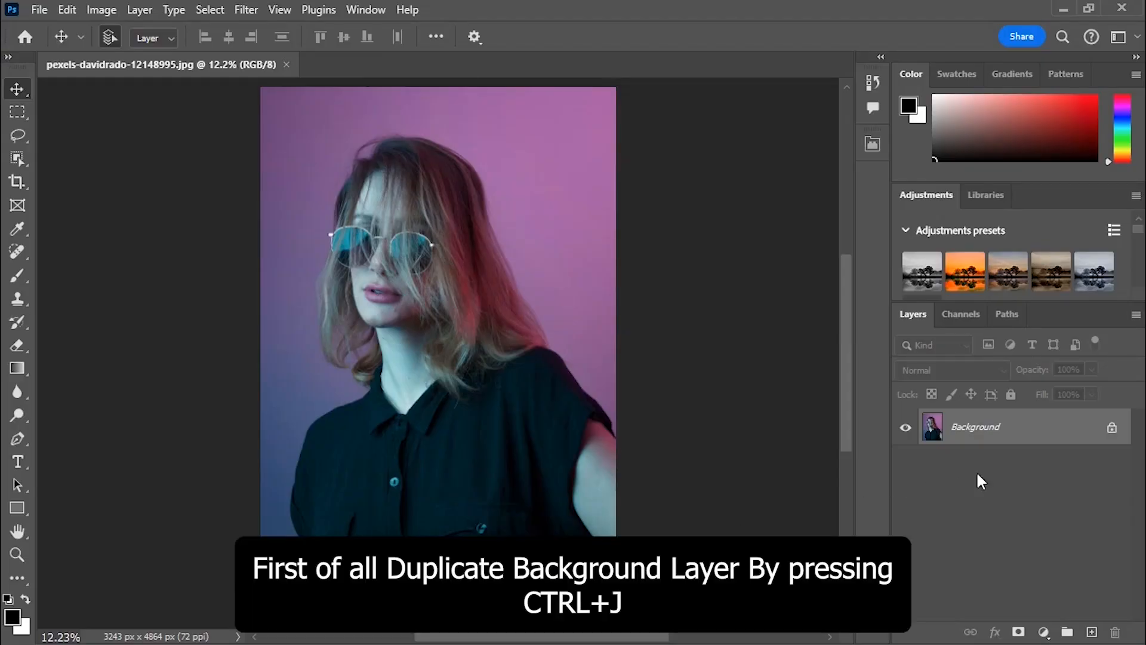
- Duplicate the Background layer of the pink-and-blue-lit portrait as Background copy and convert the copy to a smart object
{"action": "right_click", "coordinate": [1006, 434]}
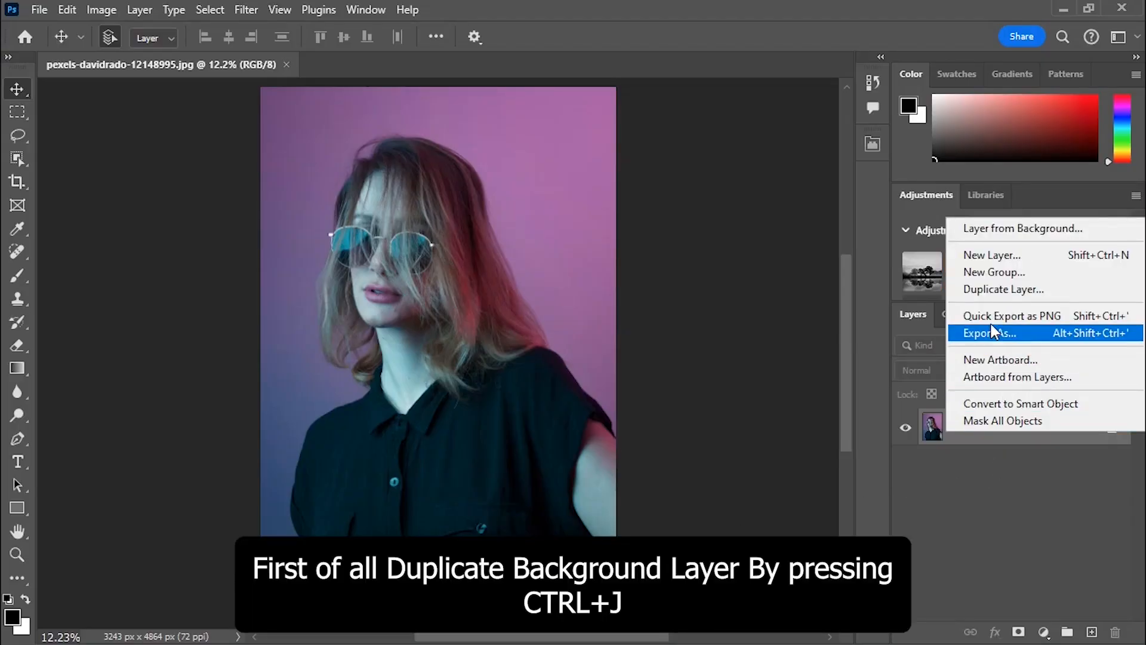
{"action": "left_click", "coordinate": [987, 290]}
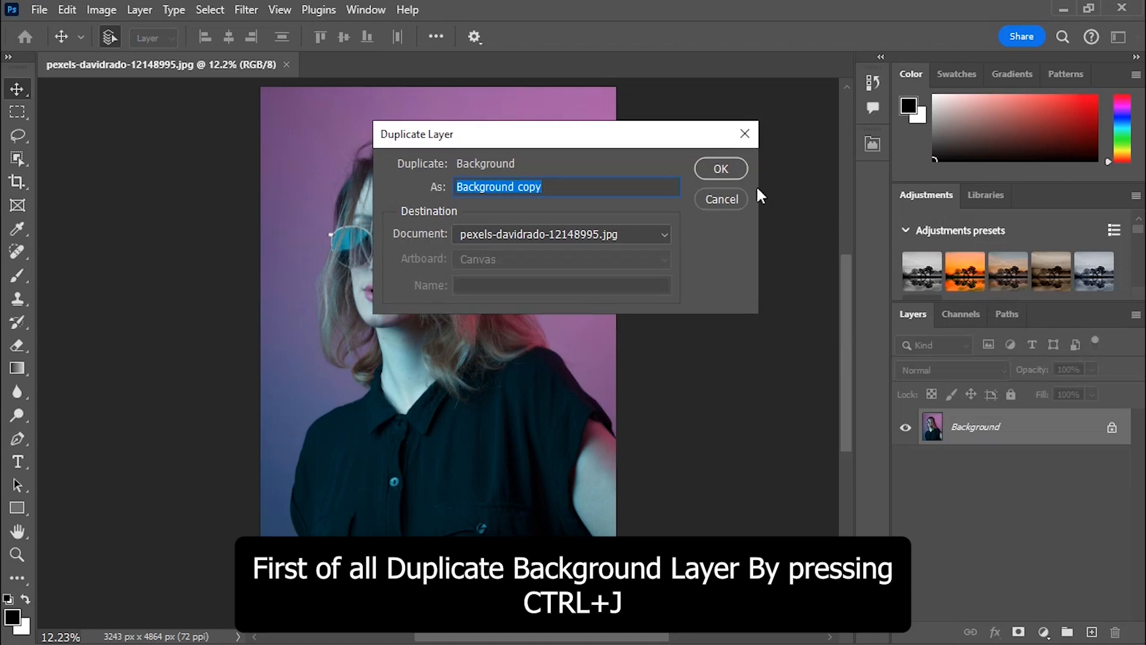
{"action": "left_click", "coordinate": [728, 174]}
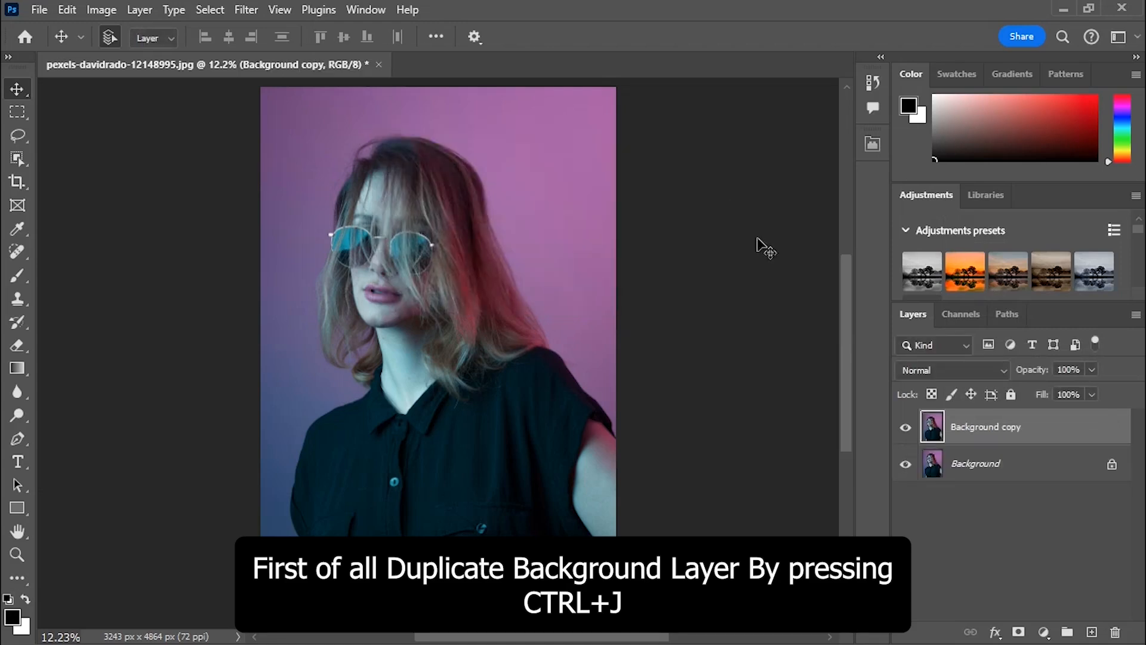
{"action": "right_click", "coordinate": [1044, 428]}
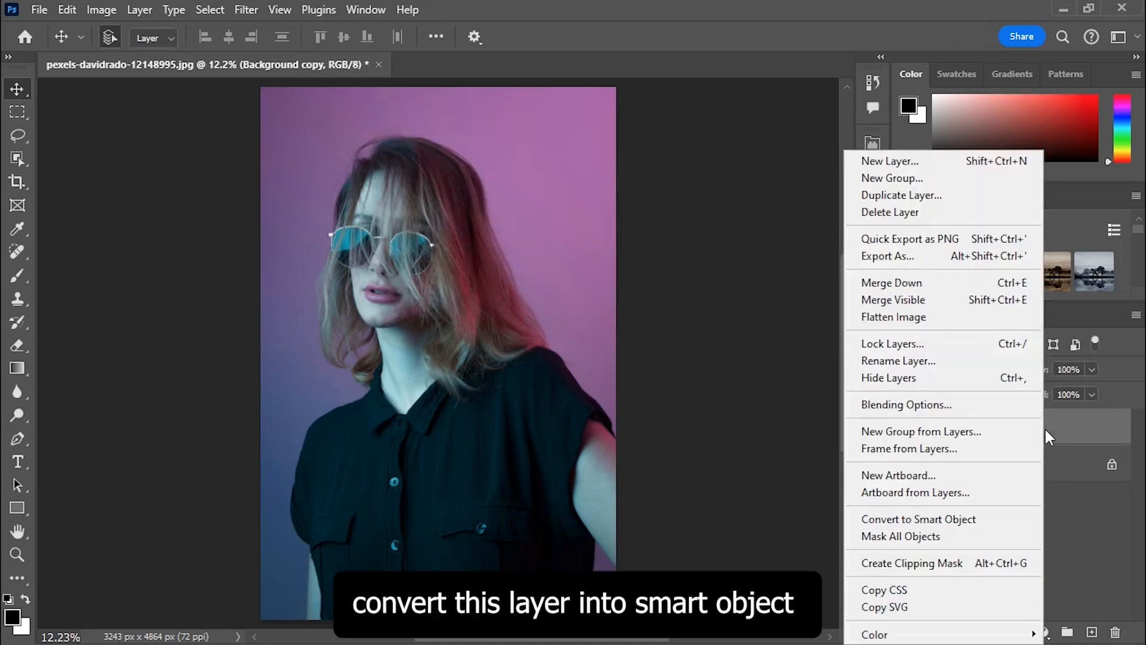
{"action": "left_click", "coordinate": [917, 520]}
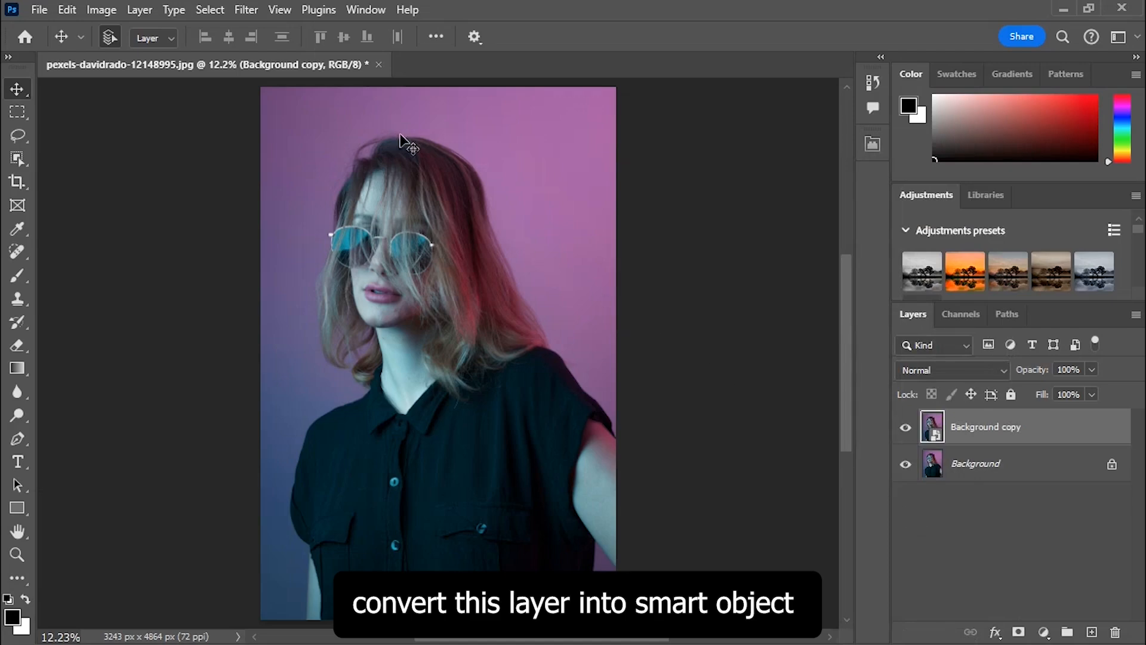
- Apply the Colorize neural filter to Background copy as a smart filter, with Saturation set to -12
{"action": "left_click", "coordinate": [244, 11]}
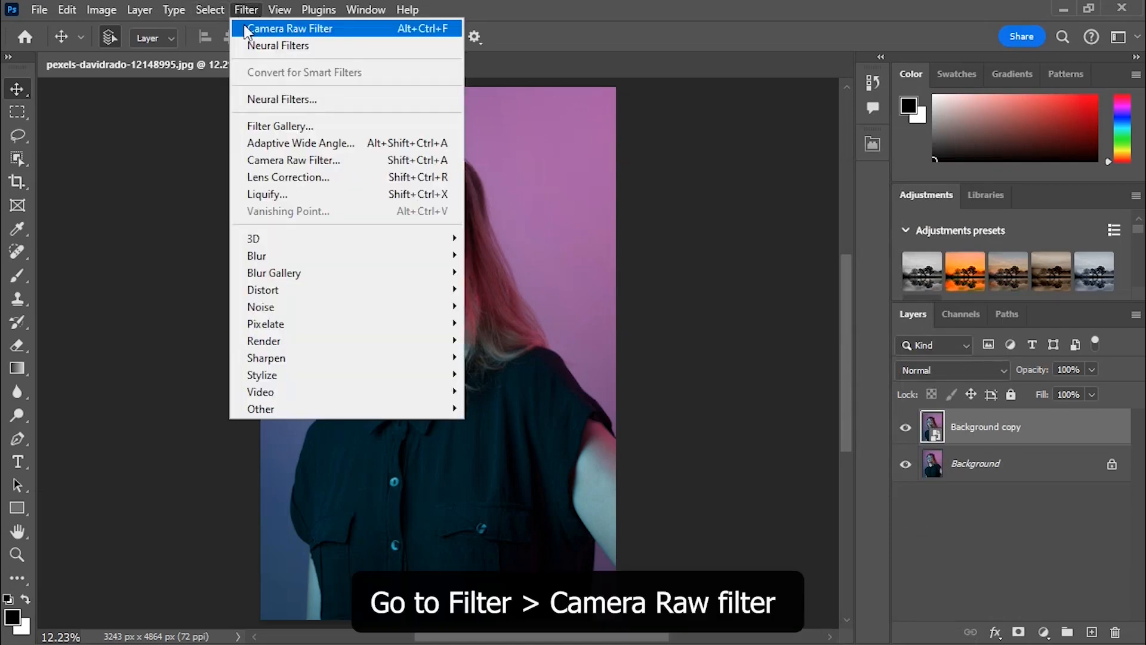
{"action": "left_click", "coordinate": [270, 99]}
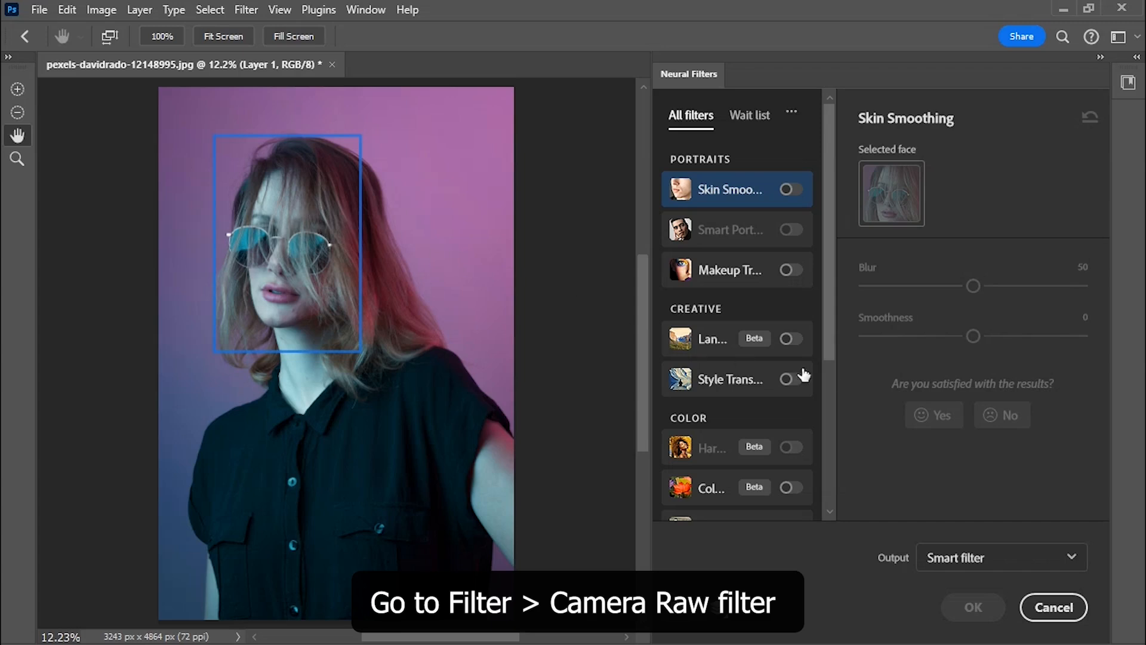
{"action": "left_click_drag", "start_coordinate": [835, 361], "coordinate": [832, 440]}
{"action": "left_click", "coordinate": [787, 393]}
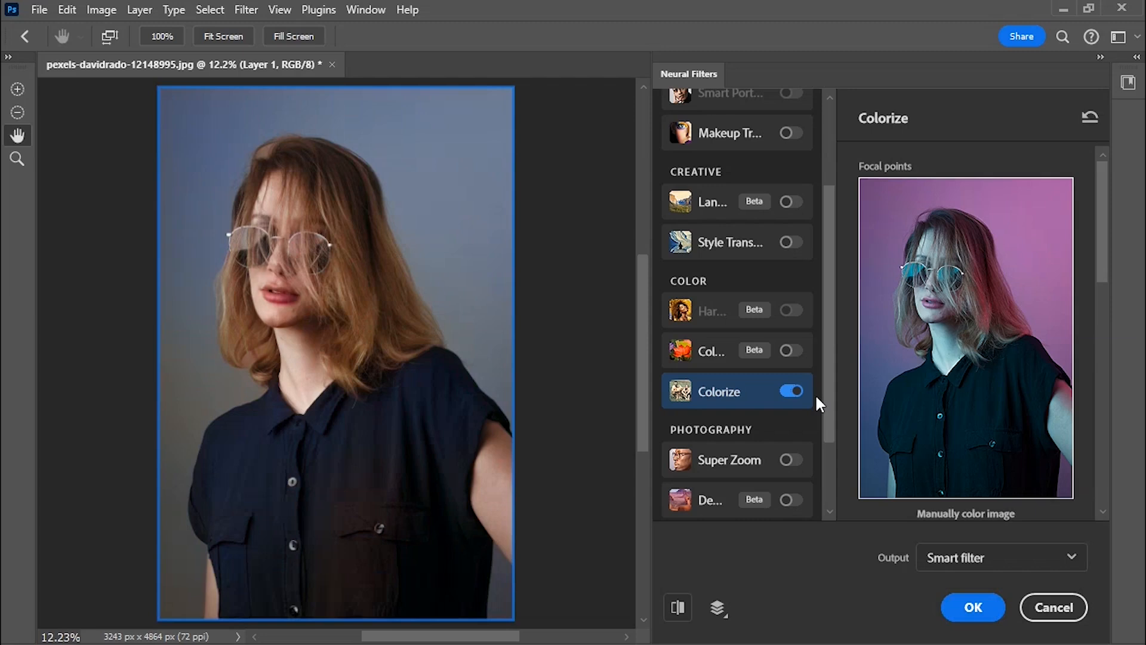
{"action": "scroll", "coordinate": [970, 389], "scroll_direction": "down", "scroll_amount": 2}
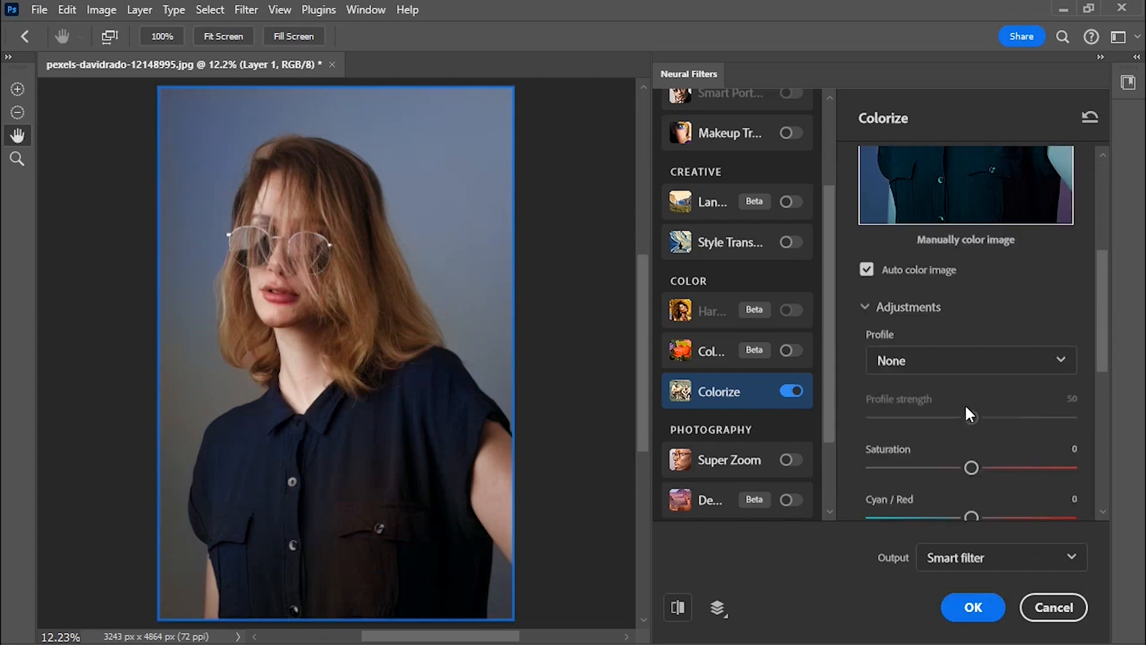
{"action": "left_click_drag", "start_coordinate": [972, 468], "coordinate": [948, 469]}
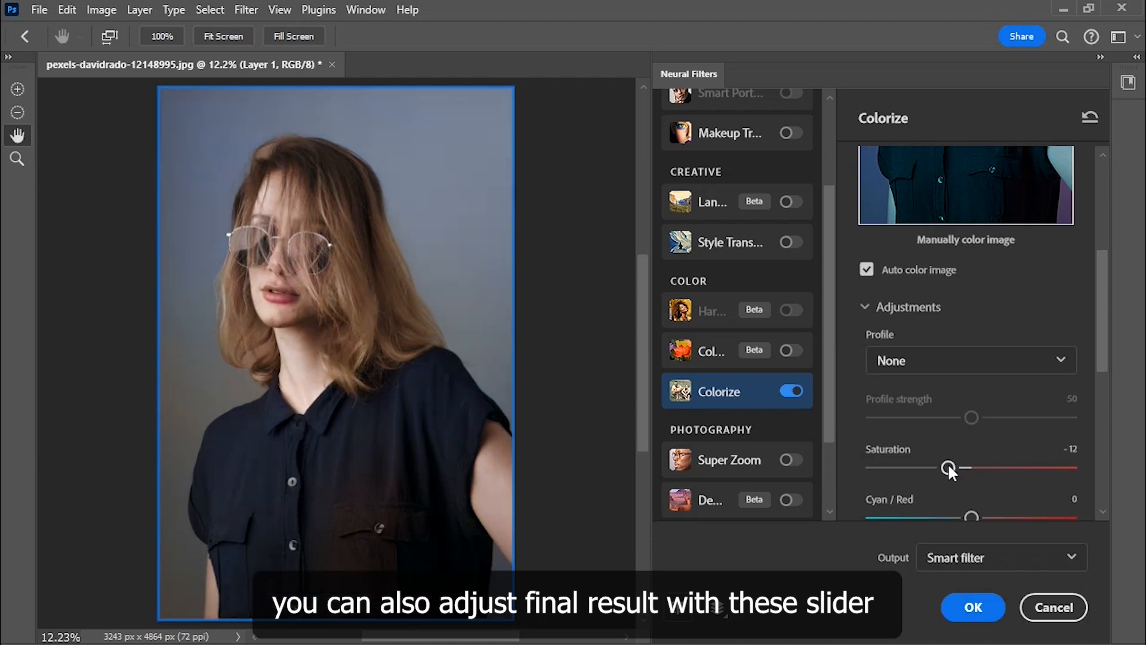
{"action": "left_click", "coordinate": [973, 607]}
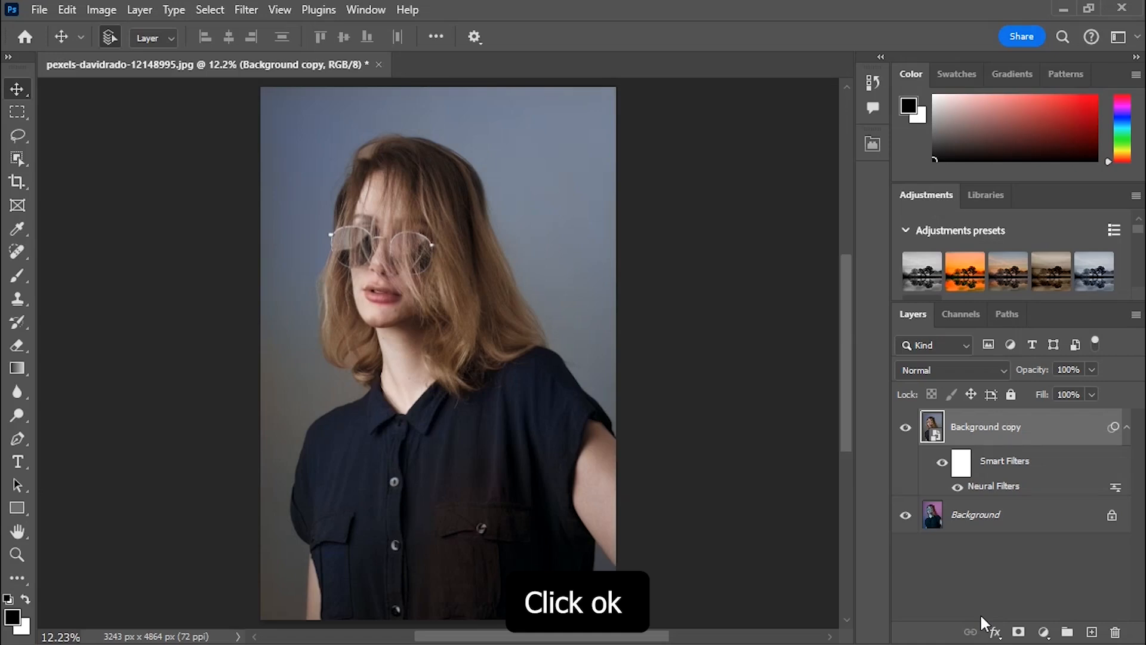
- Compare the colorized portrait with the original by toggling the visibility of Background copy
{"action": "left_click", "coordinate": [906, 427]}
{"action": "left_click", "coordinate": [907, 428]}
{"action": "left_click", "coordinate": [907, 428]}
{"action": "left_click", "coordinate": [906, 428]}
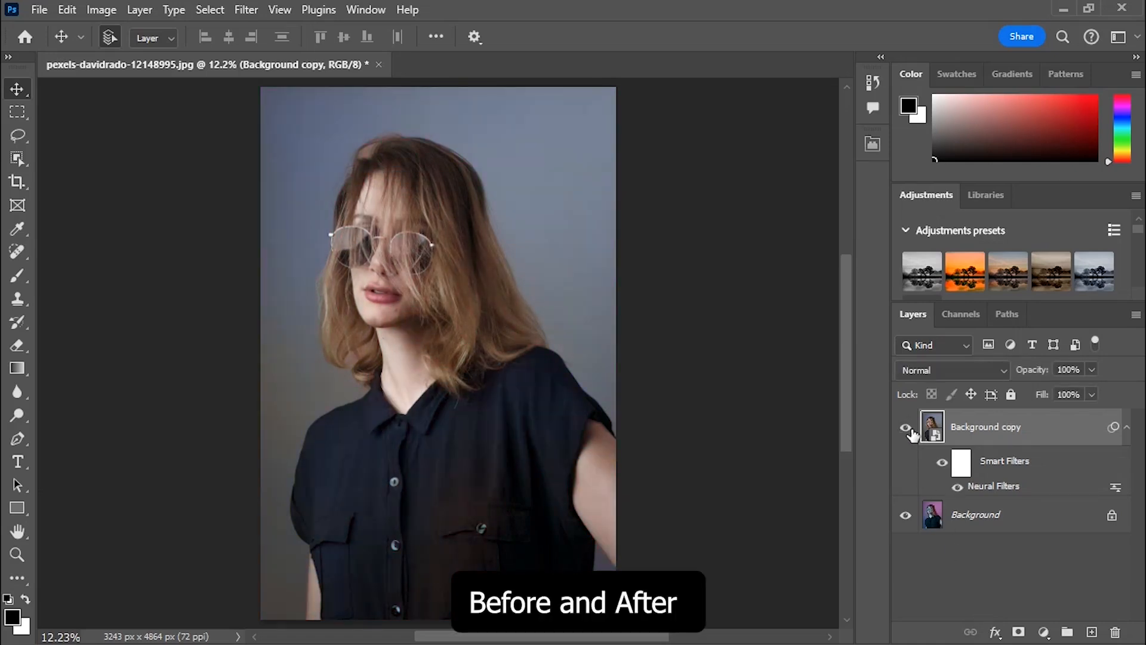